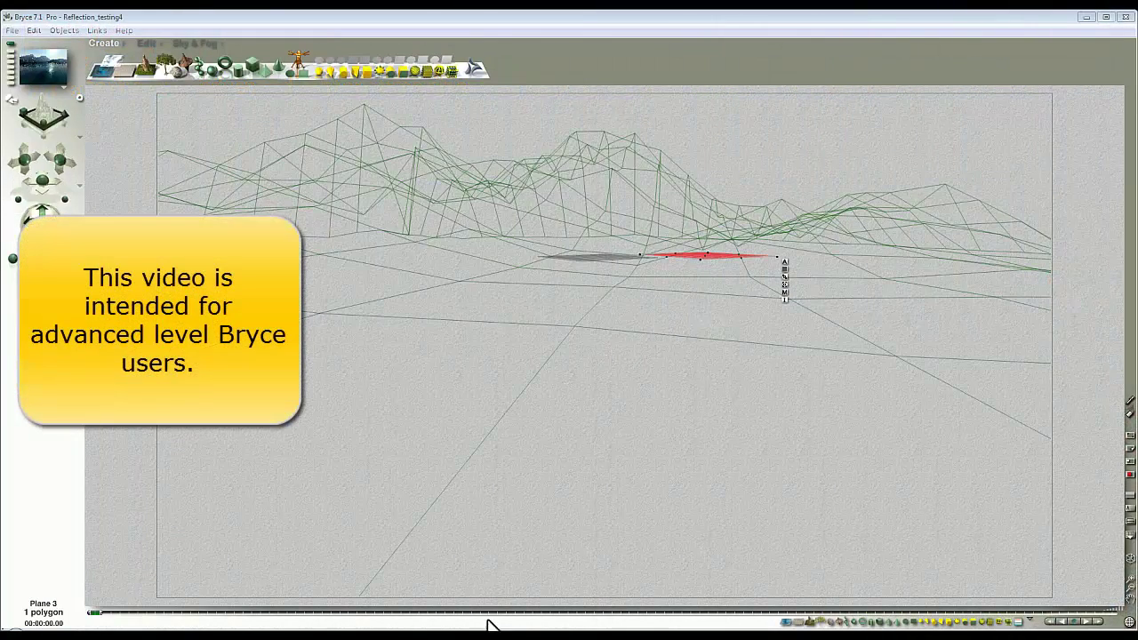
Switch to the media player to view the Advanced_hypertextured_water1 video frame, and minimise the player to return to the Bryce scene.
key("alt+Tab")
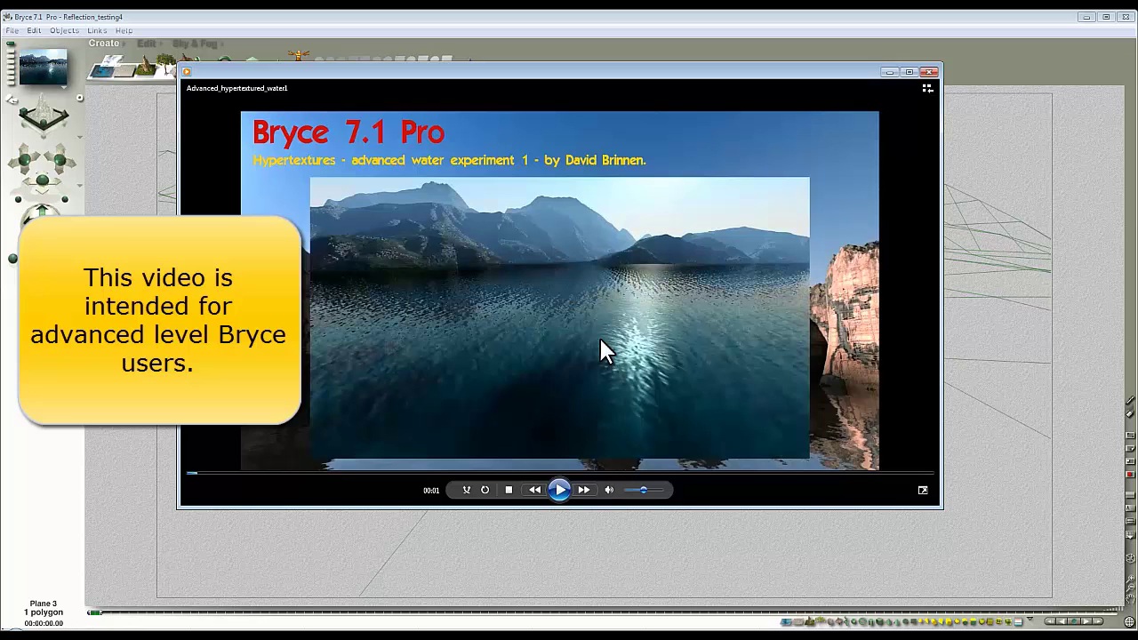
left_click(888, 72)
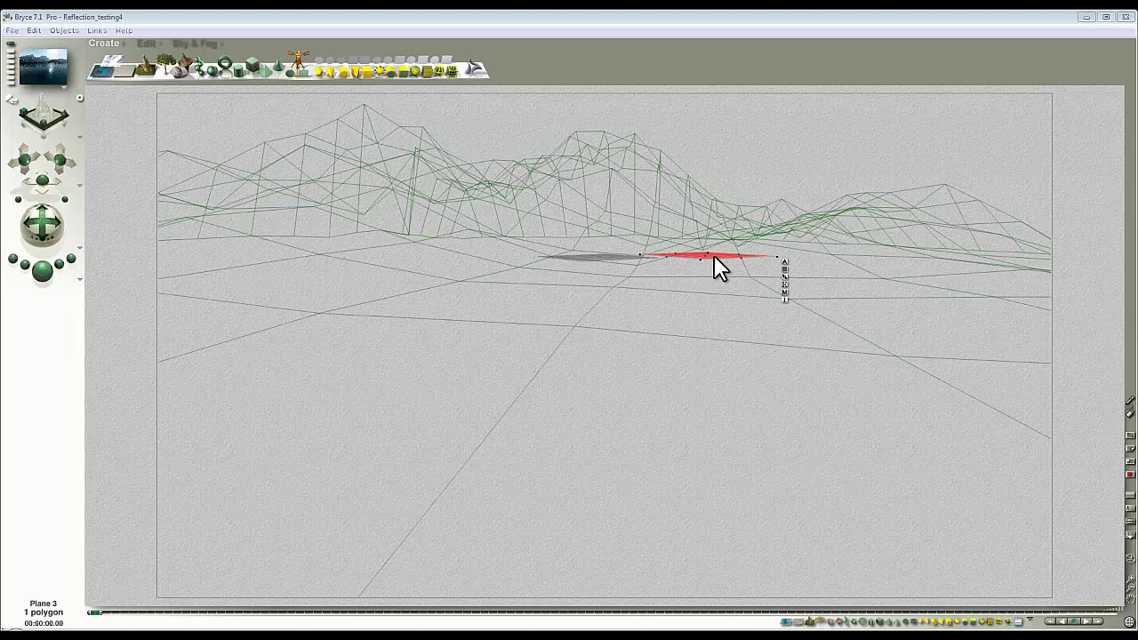
Open the material of the selected plane, inspect it on the preview sphere and set its diffuse colour to pure white.
left_click(784, 292)
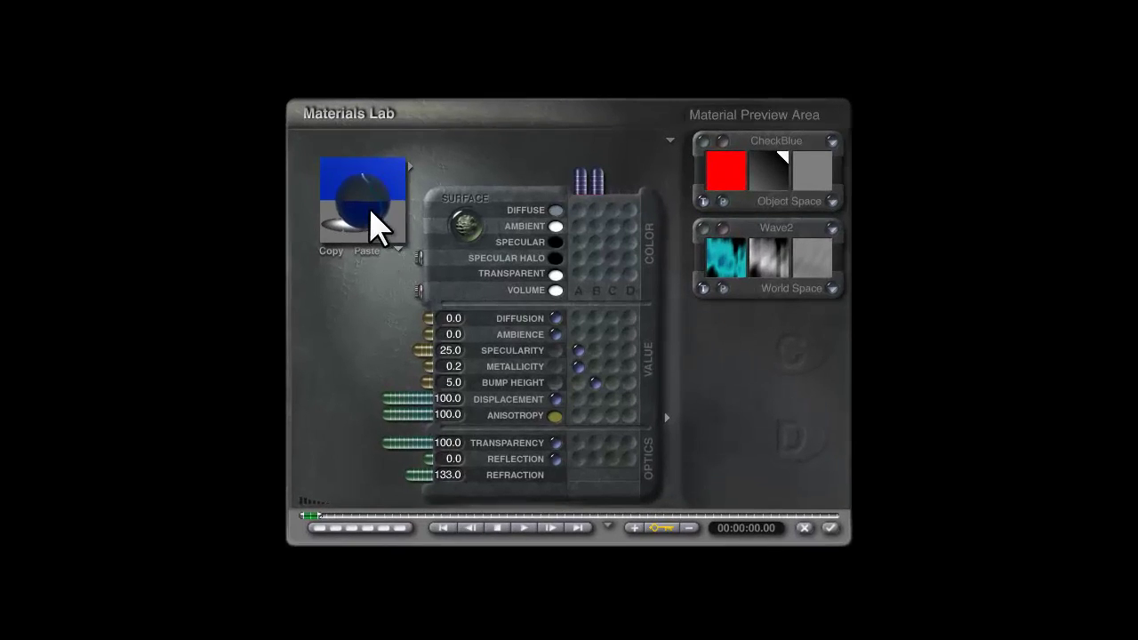
left_click_drag(395, 222, 382, 231)
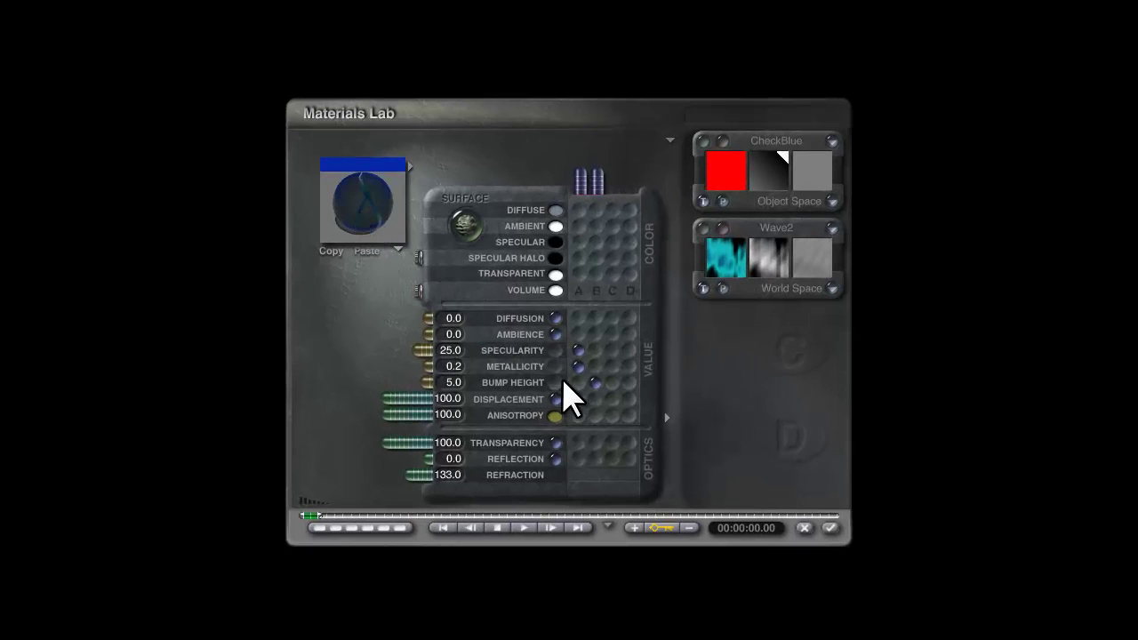
left_click_drag(359, 202, 368, 210)
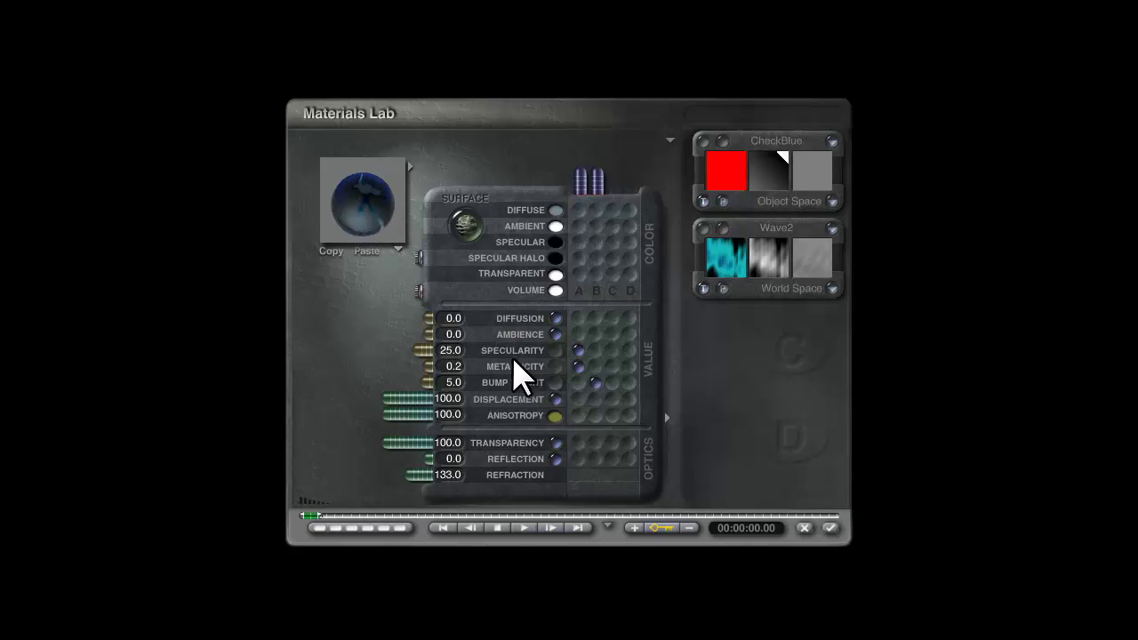
left_click(352, 209)
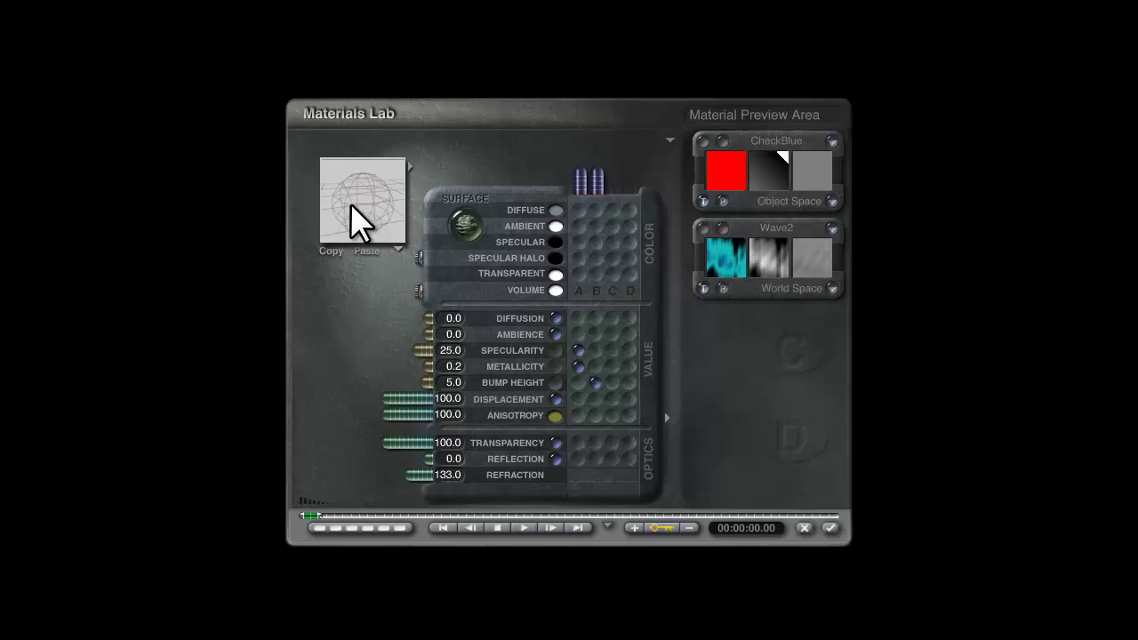
left_click(554, 212)
left_click_drag(584, 297, 782, 302)
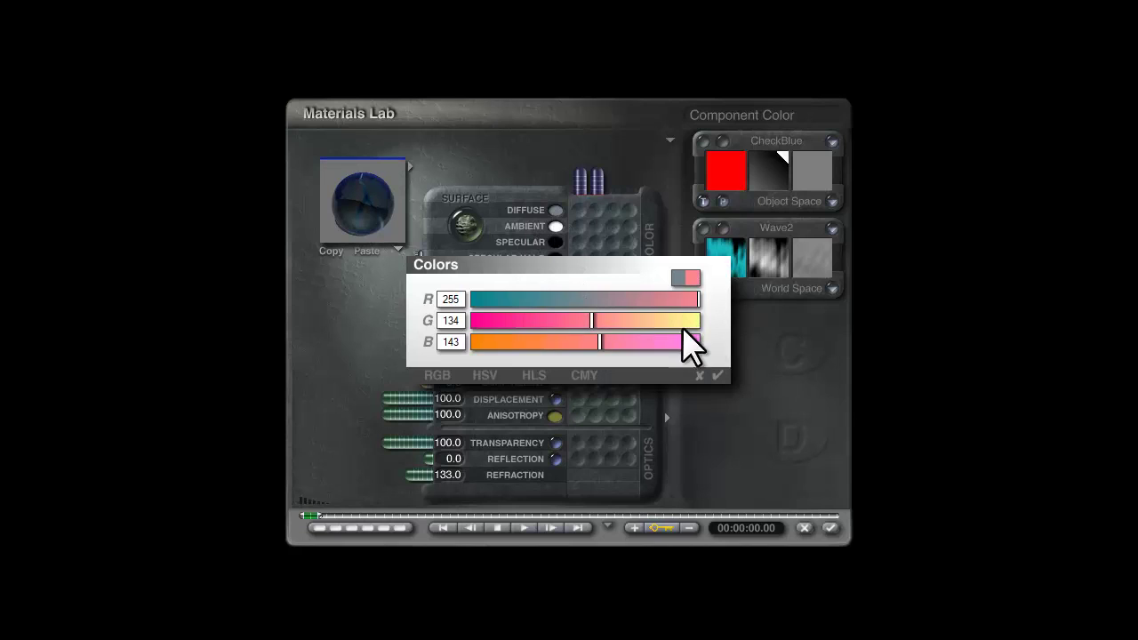
left_click_drag(683, 325, 716, 354)
left_click(719, 376)
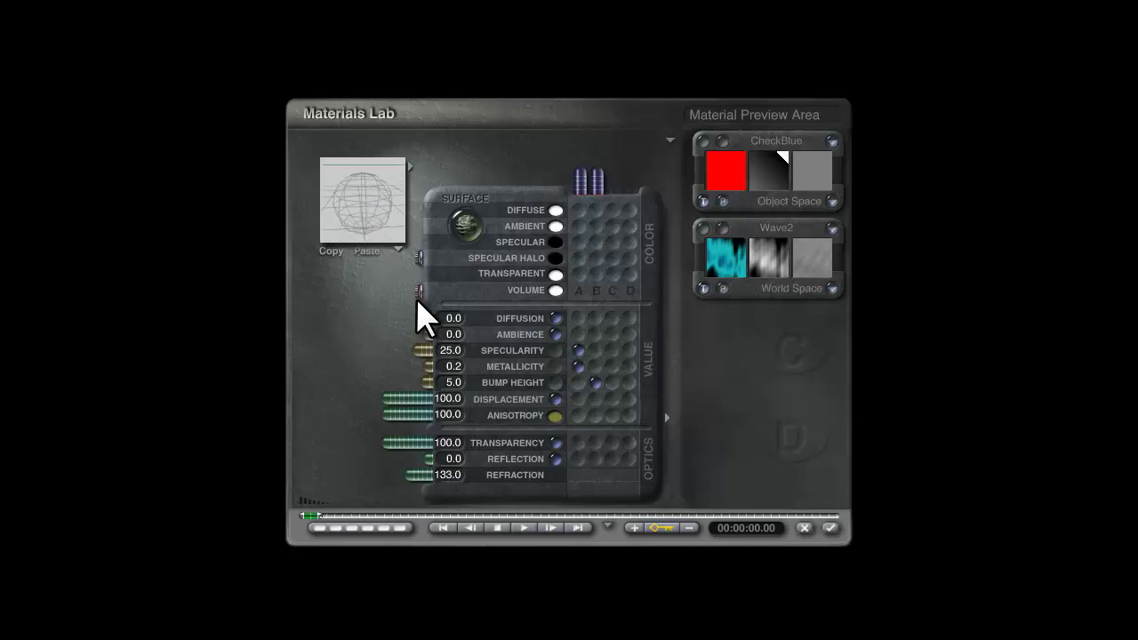
Set the material's Metallicity to 100 and change the red value of its diffuse colour to 254.
left_click_drag(428, 366, 210, 373)
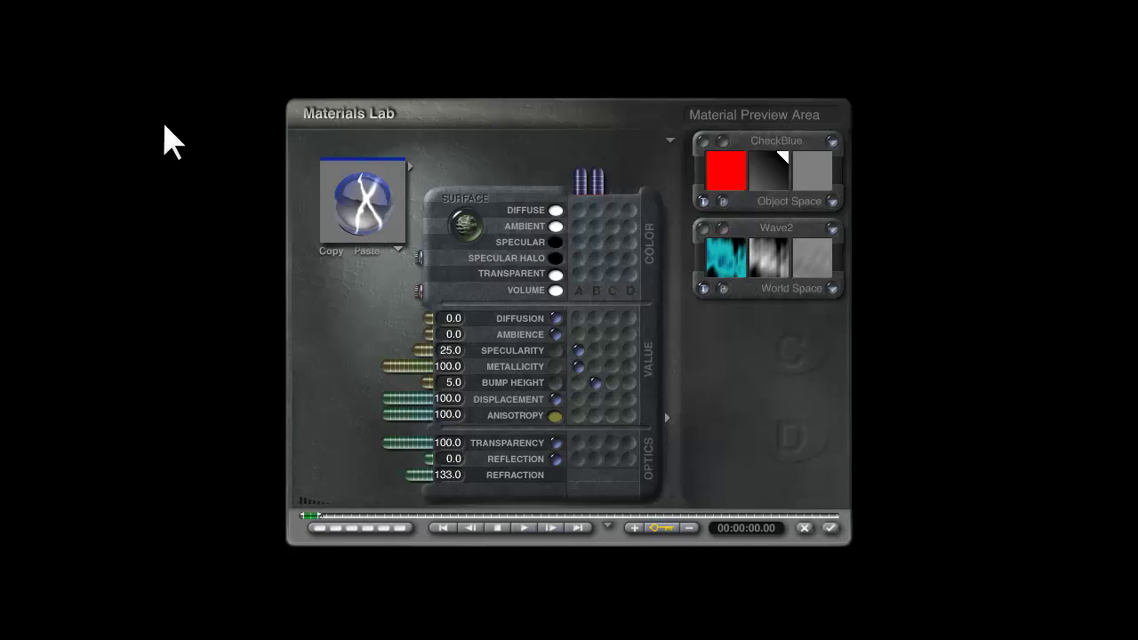
left_click(557, 210)
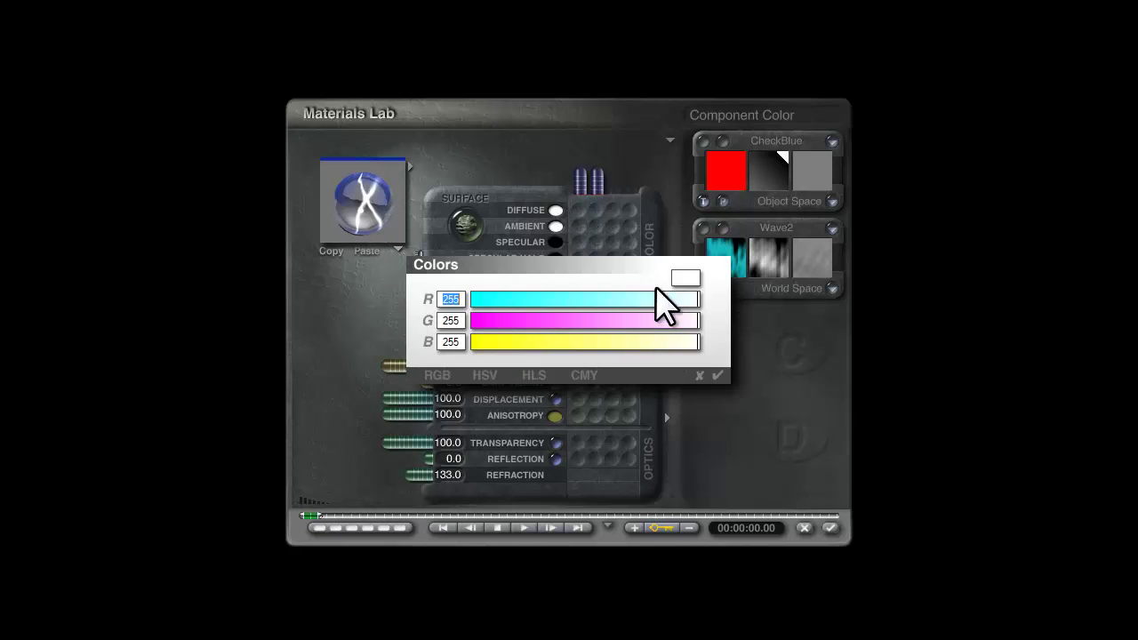
left_click(459, 300)
key("BackSpace")
type("4")
left_click(717, 375)
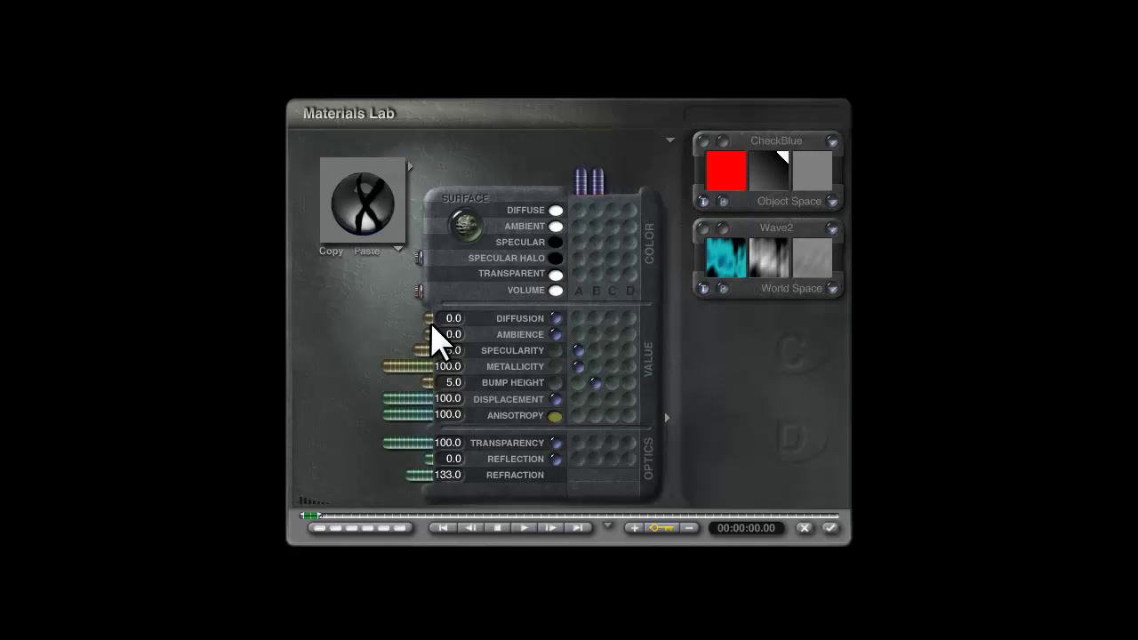
Set the material's Metallicity to 20 and its Specularity to 35.
left_click(448, 367)
type("20")
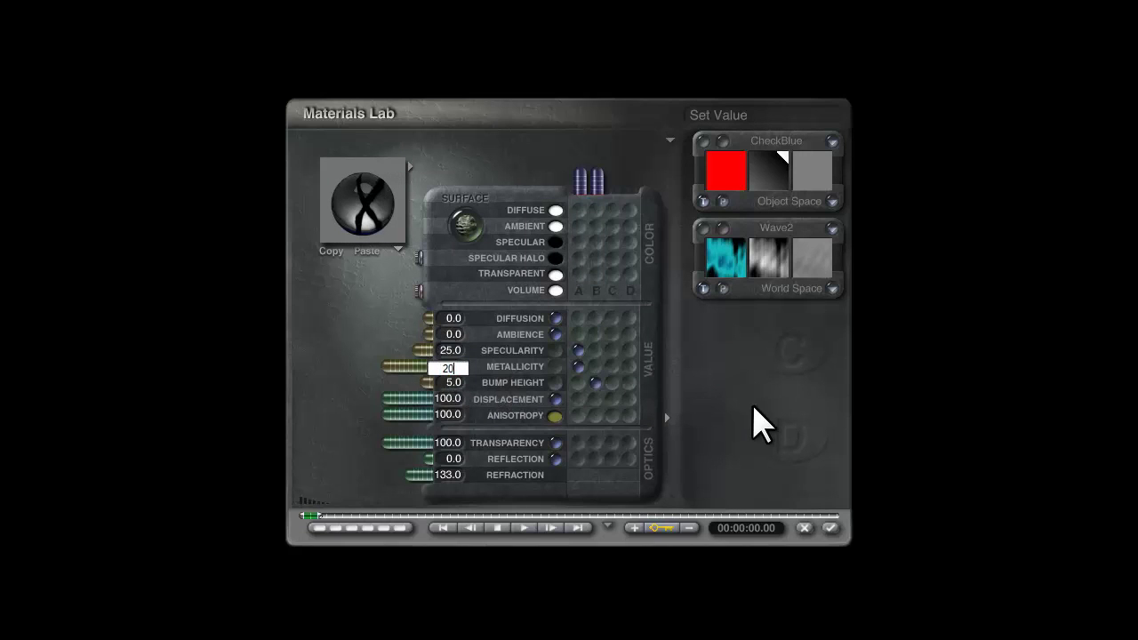
key("Return")
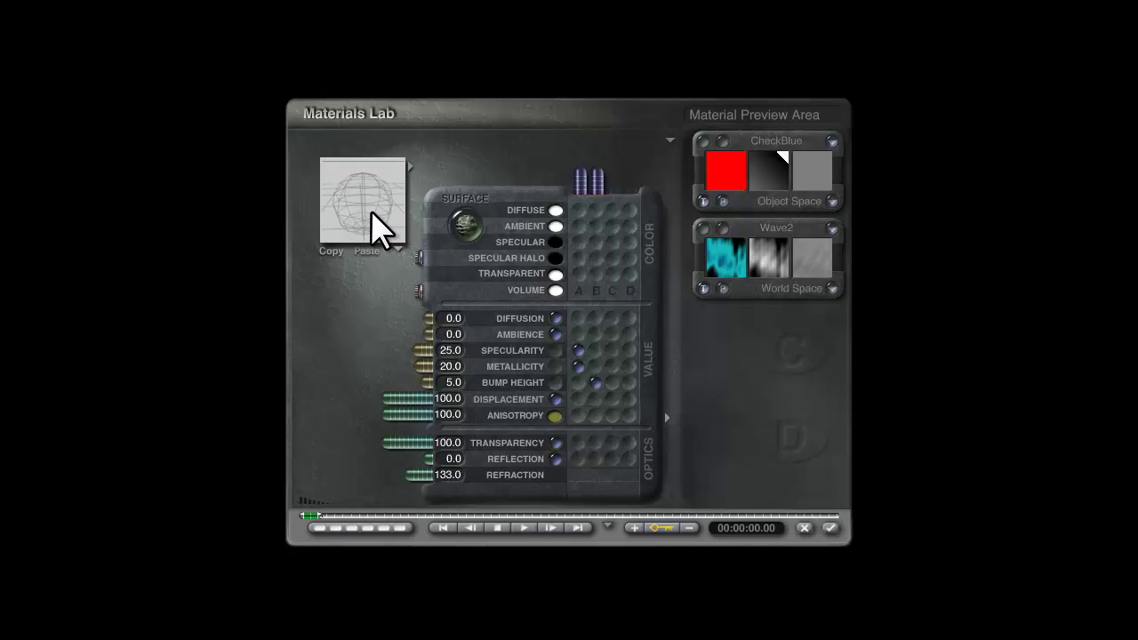
left_click(449, 351)
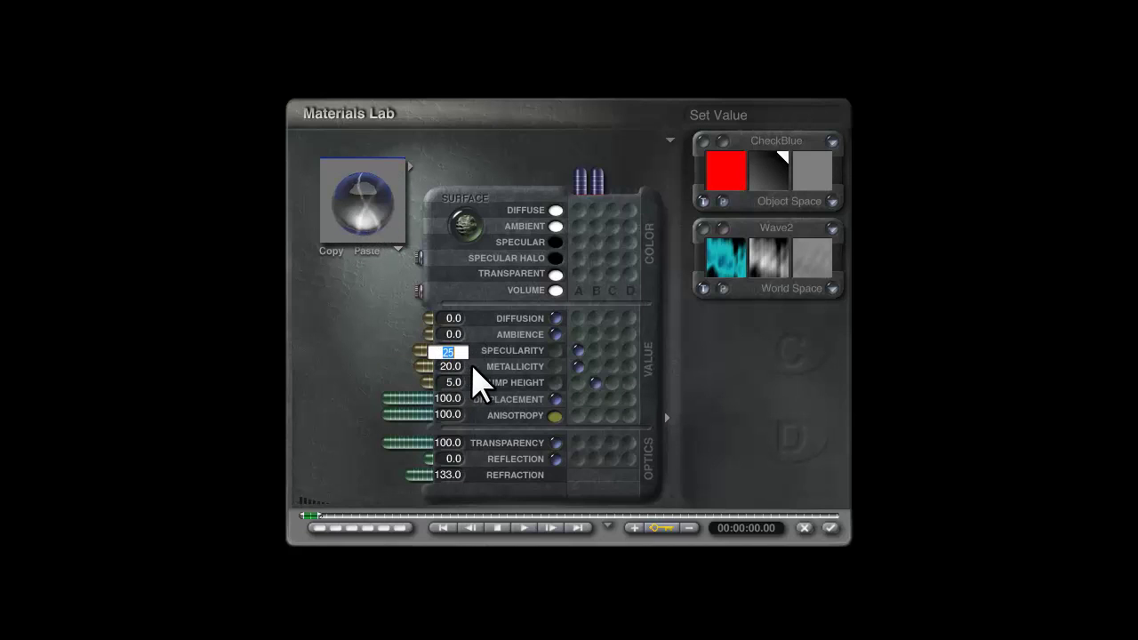
type("35")
key("Return")
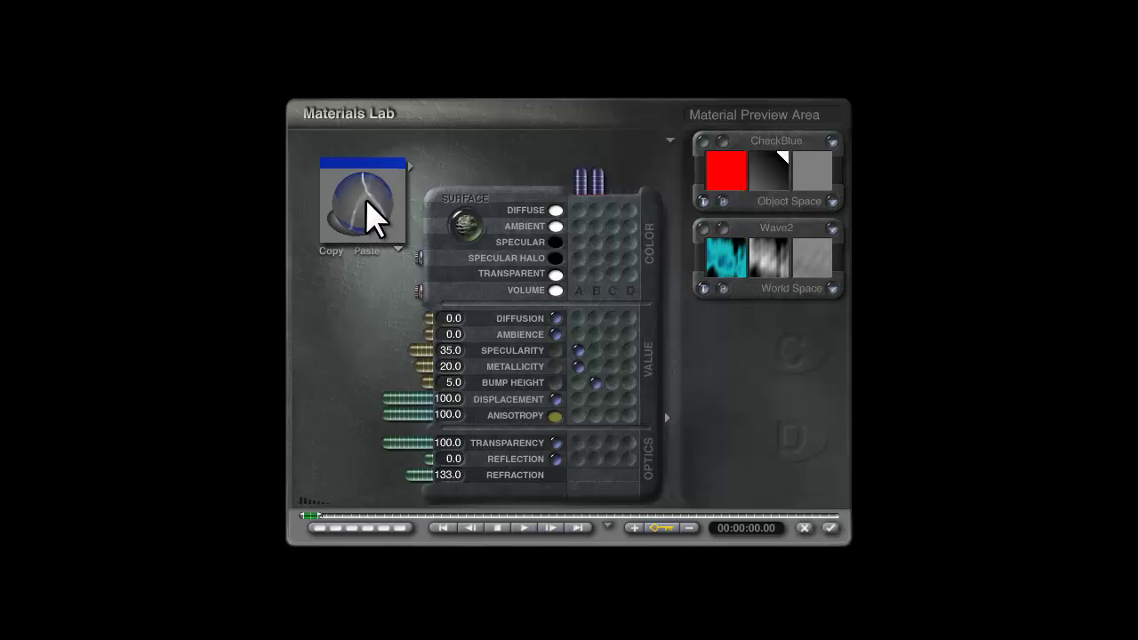
Try a Metallicity of 25 on the material, checking the preview, and return it to 20.
left_click(450, 368)
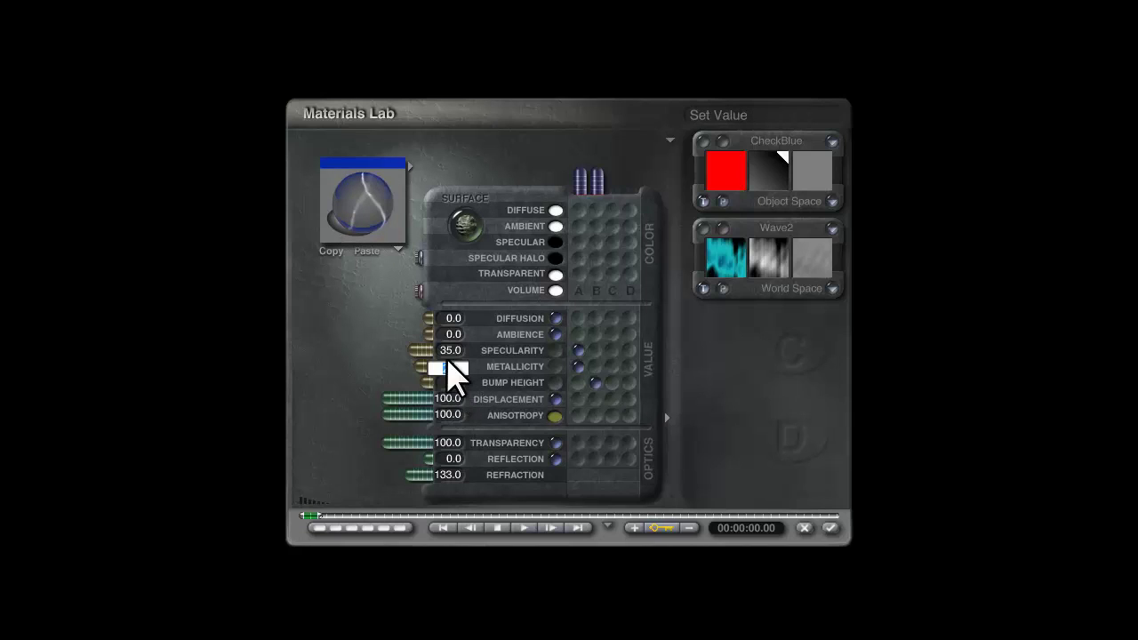
type("25")
key("Return")
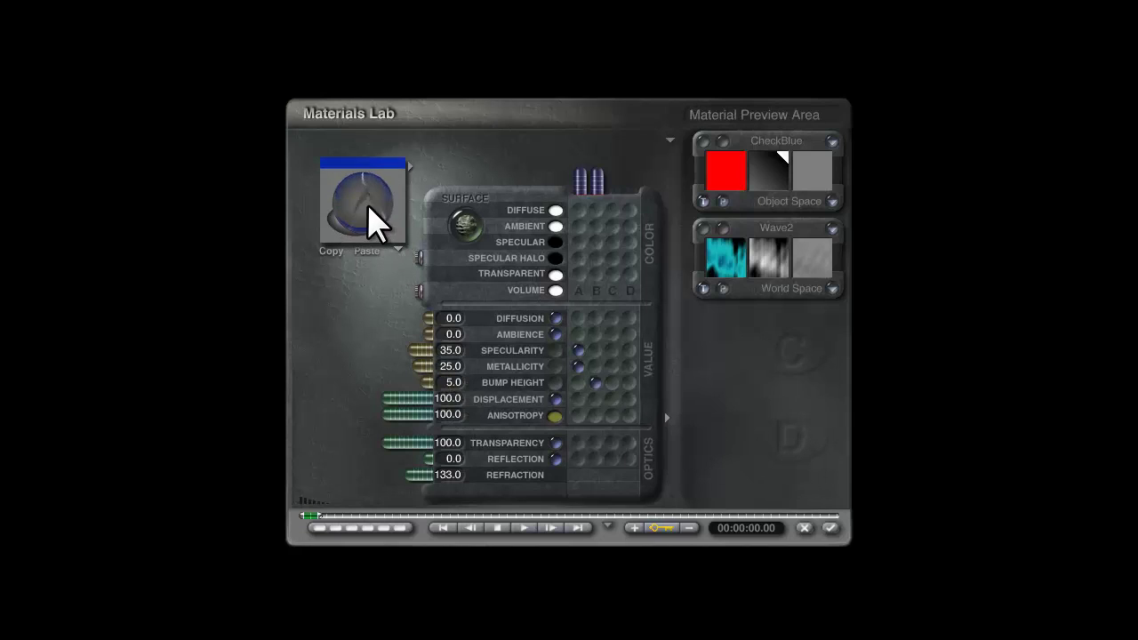
left_click(449, 367)
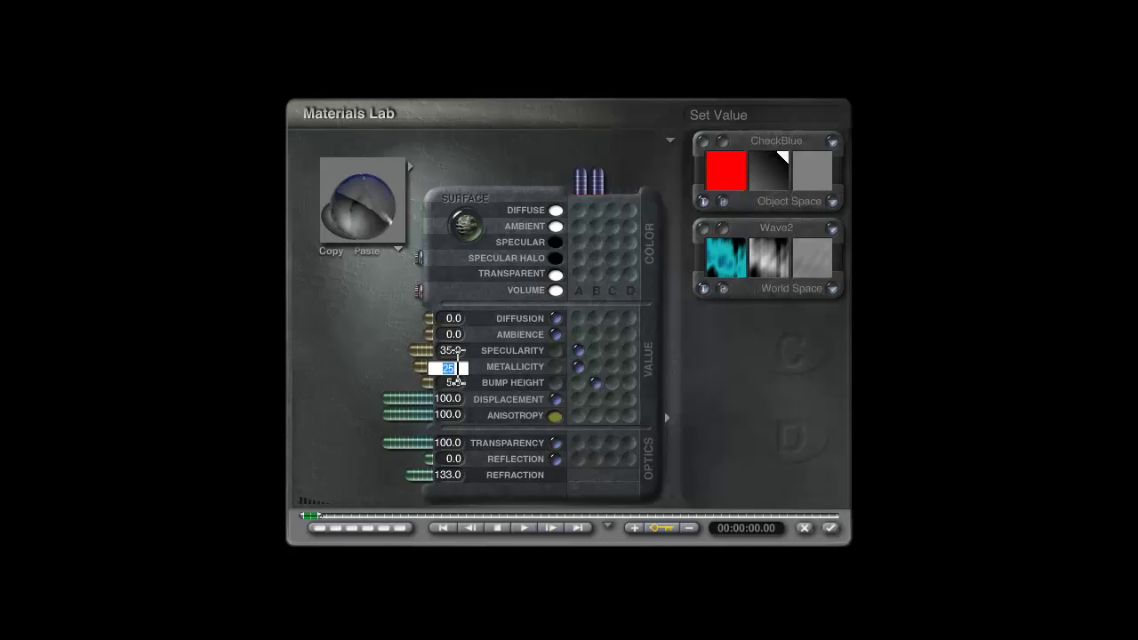
type("20")
key("Return")
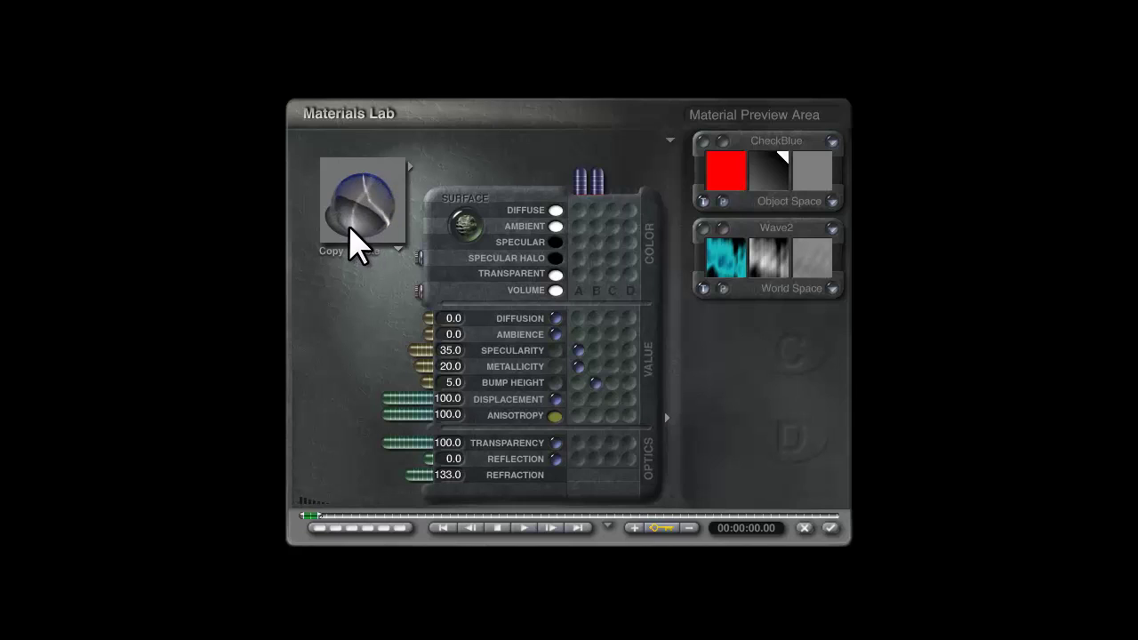
Accept the material changes and look at the two small planes from above.
left_click(831, 528)
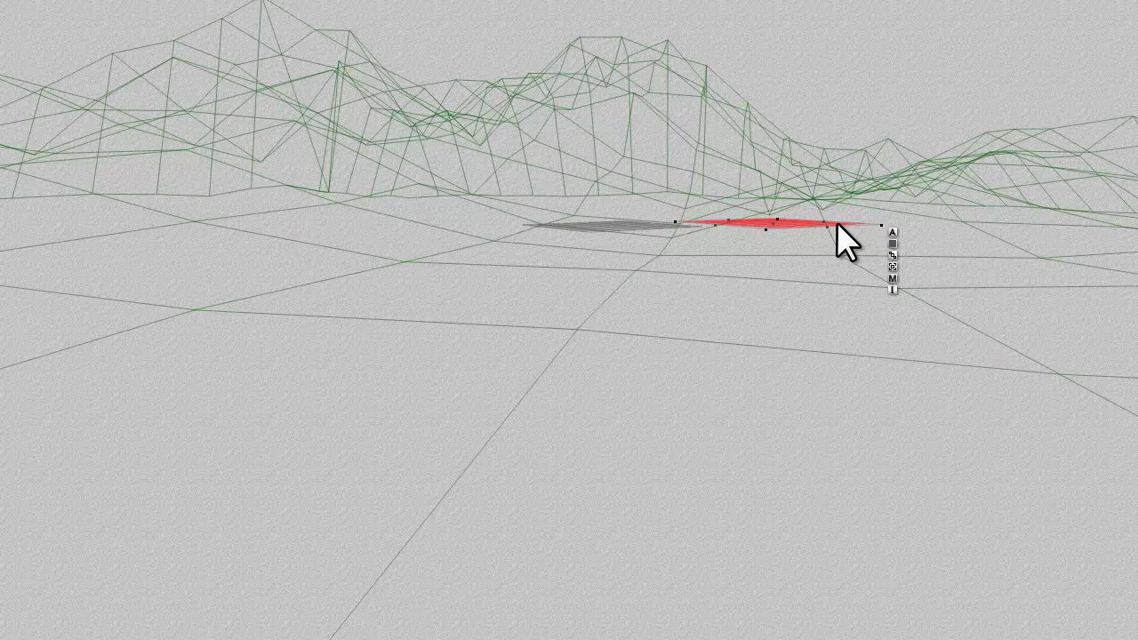
key("2")
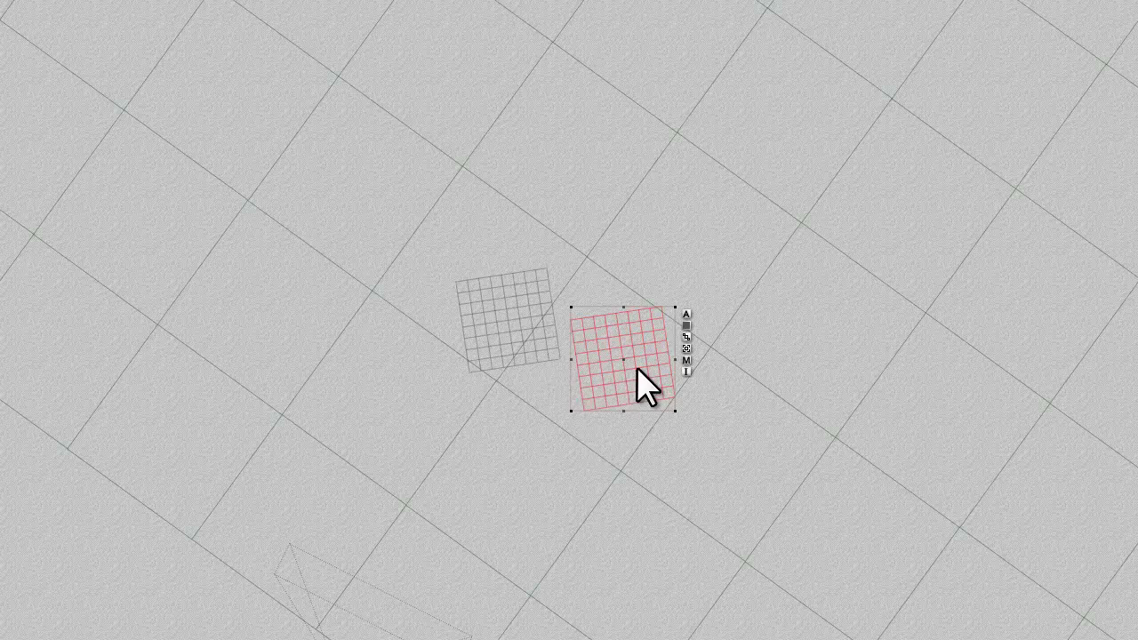
middle_click_drag(643, 386, 729, 338)
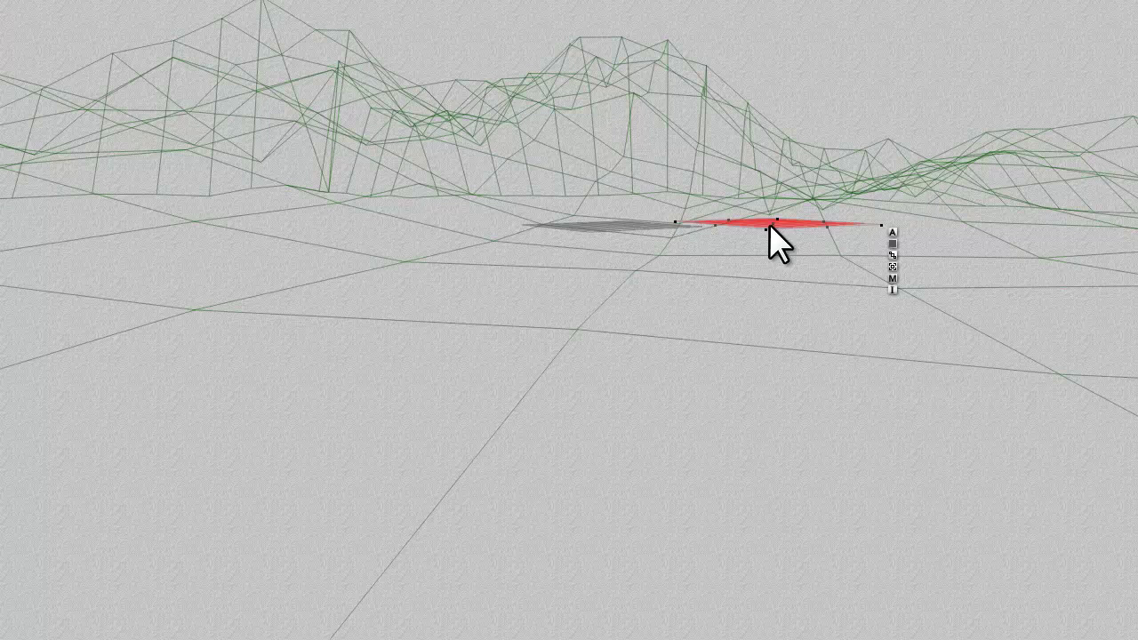
Select both small planes together and apply the edited plane's material to the pair.
right_click(594, 226)
left_click(626, 242, "shift")
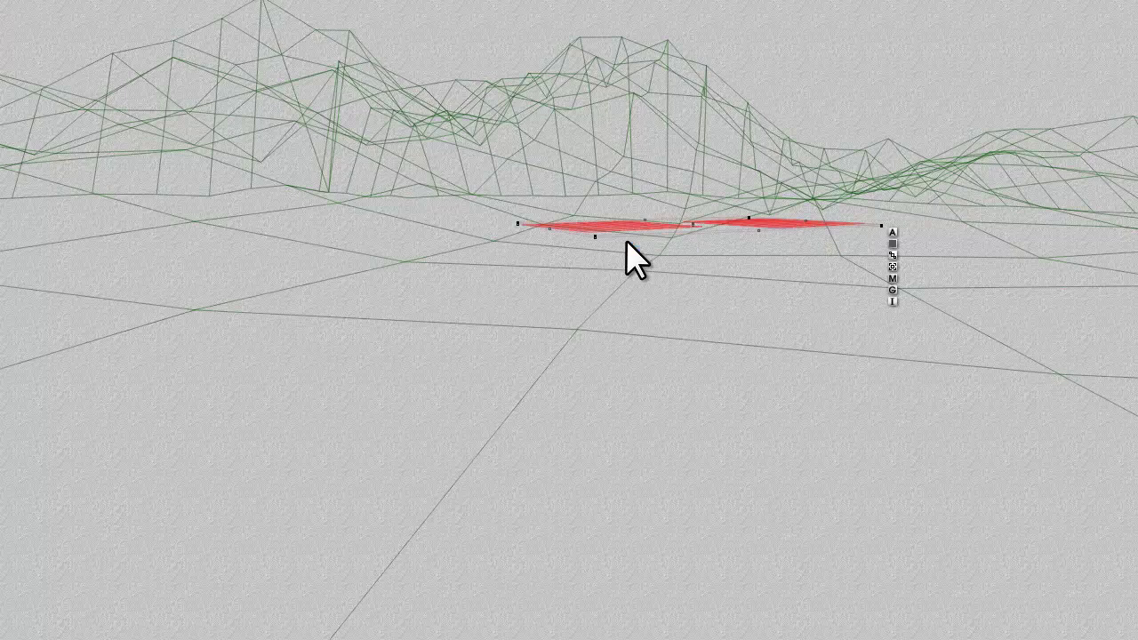
left_click(893, 278)
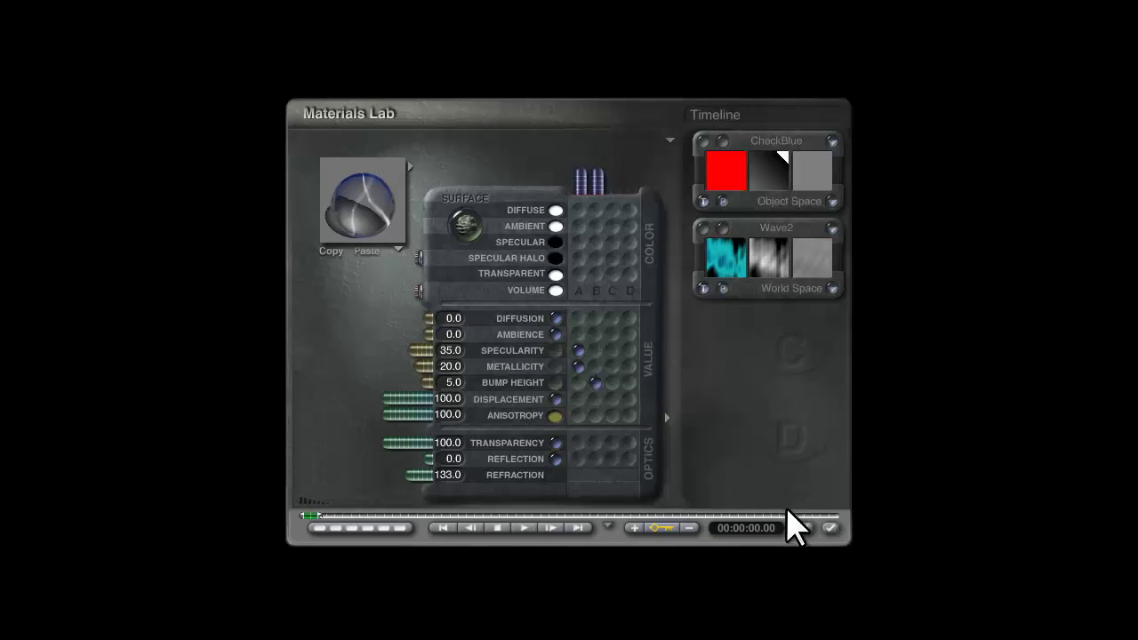
left_click(830, 540)
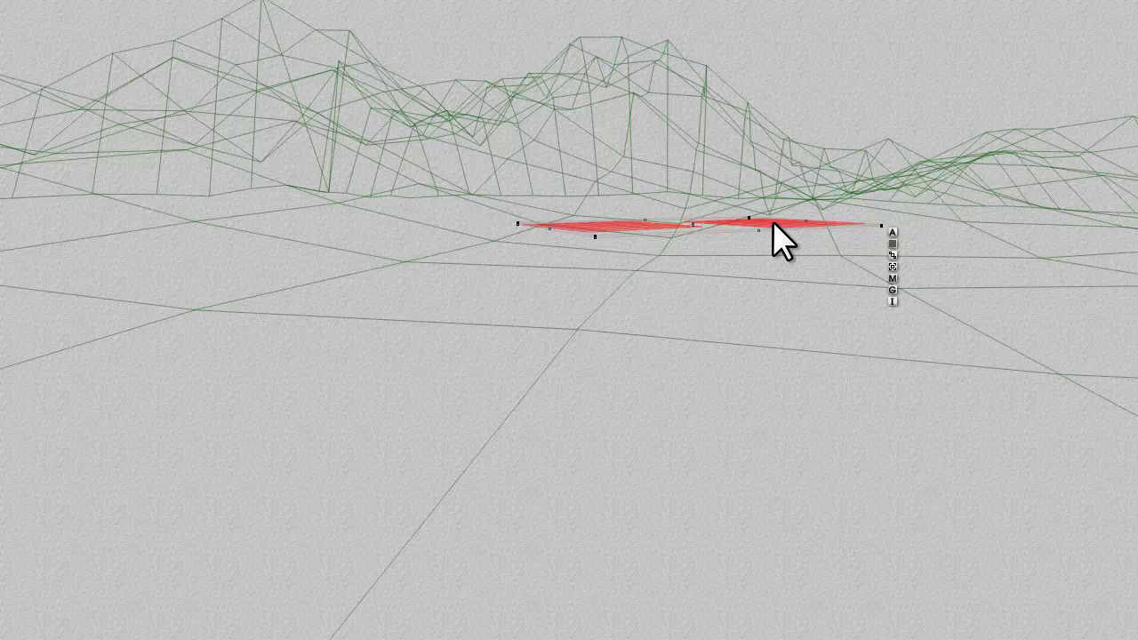
In the material of Plane 4 alone, set Transparency to 0, Reflection to 100 and Displacement to 0.
right_click(618, 228)
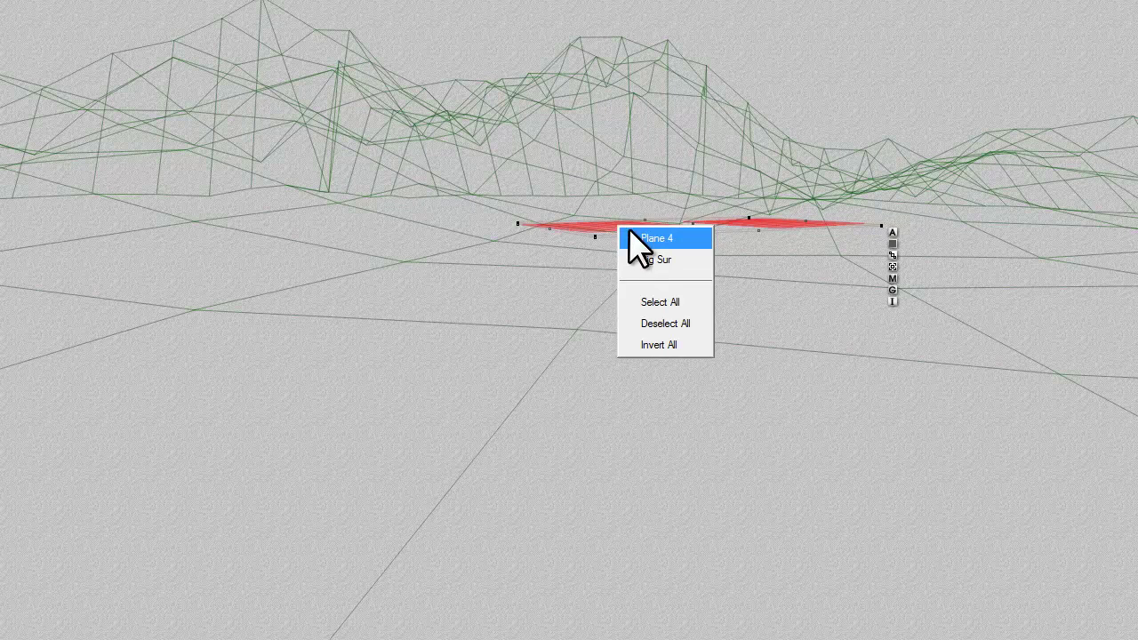
left_click(656, 238)
left_click(725, 280)
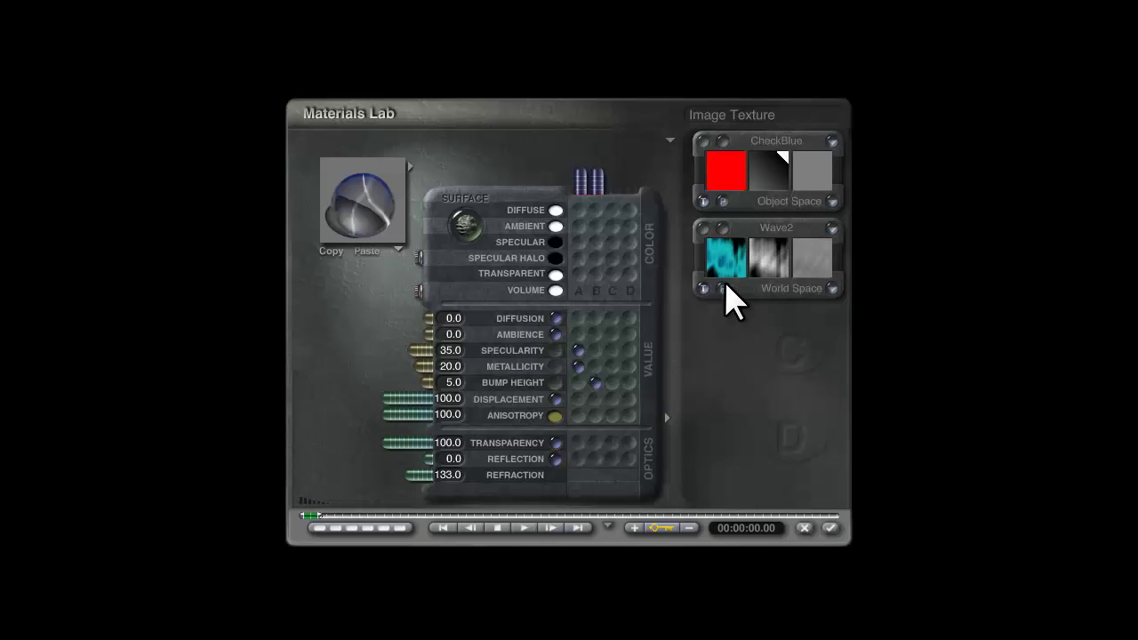
left_click_drag(386, 443, 526, 445)
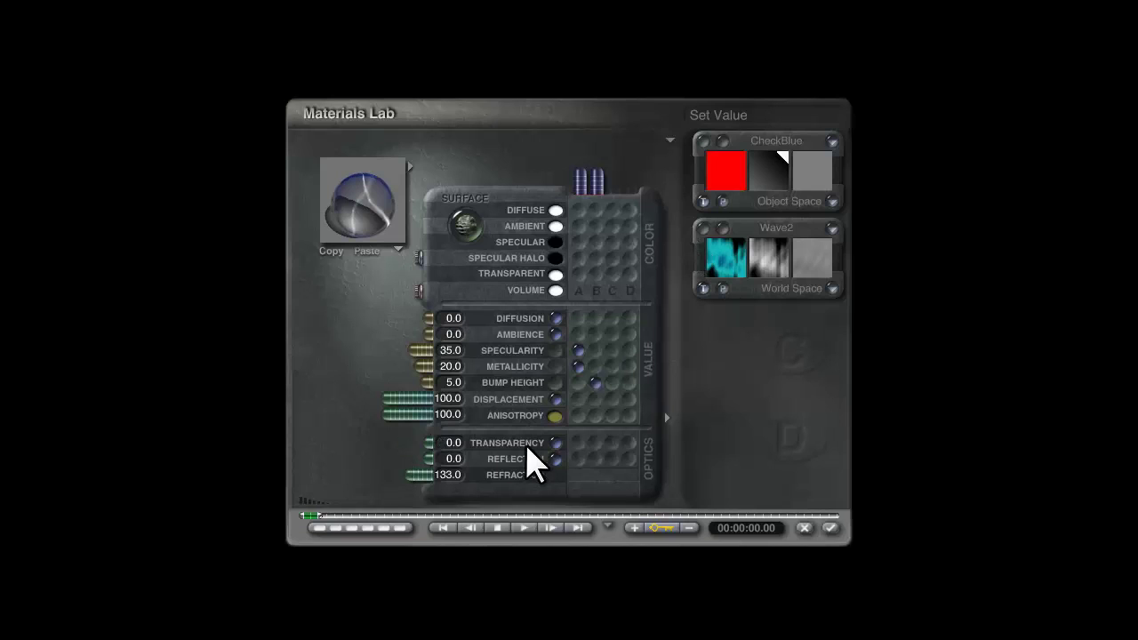
left_click_drag(420, 459, 326, 461)
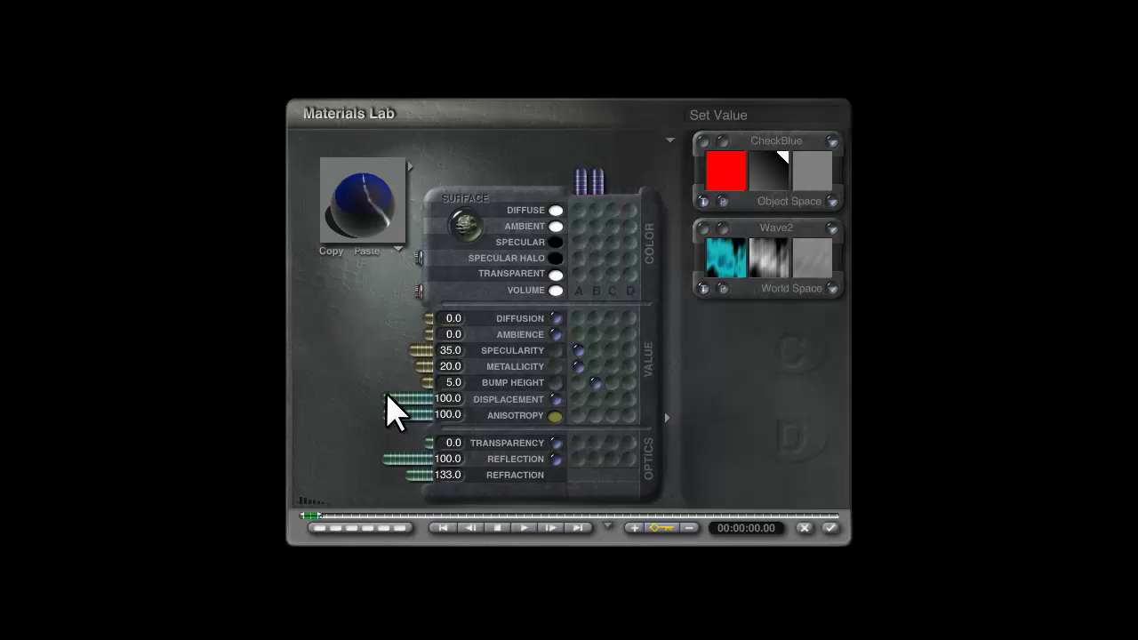
left_click_drag(389, 398, 498, 411)
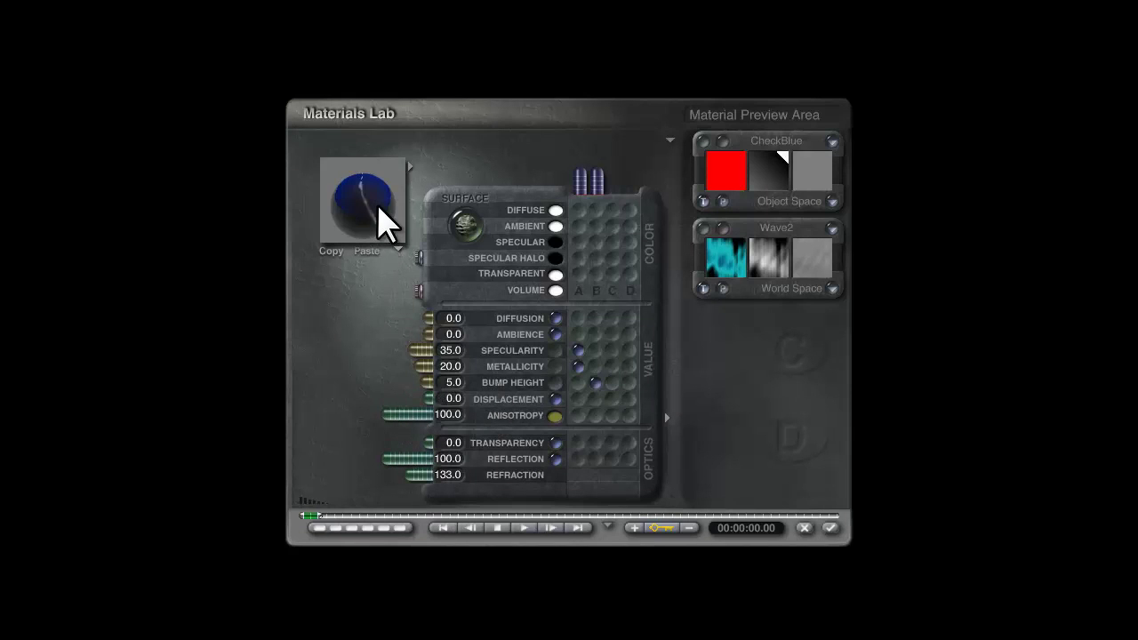
Examine the scale, rotation and position of the Wave2 texture and inspect the material on the preview sphere.
left_click(368, 252)
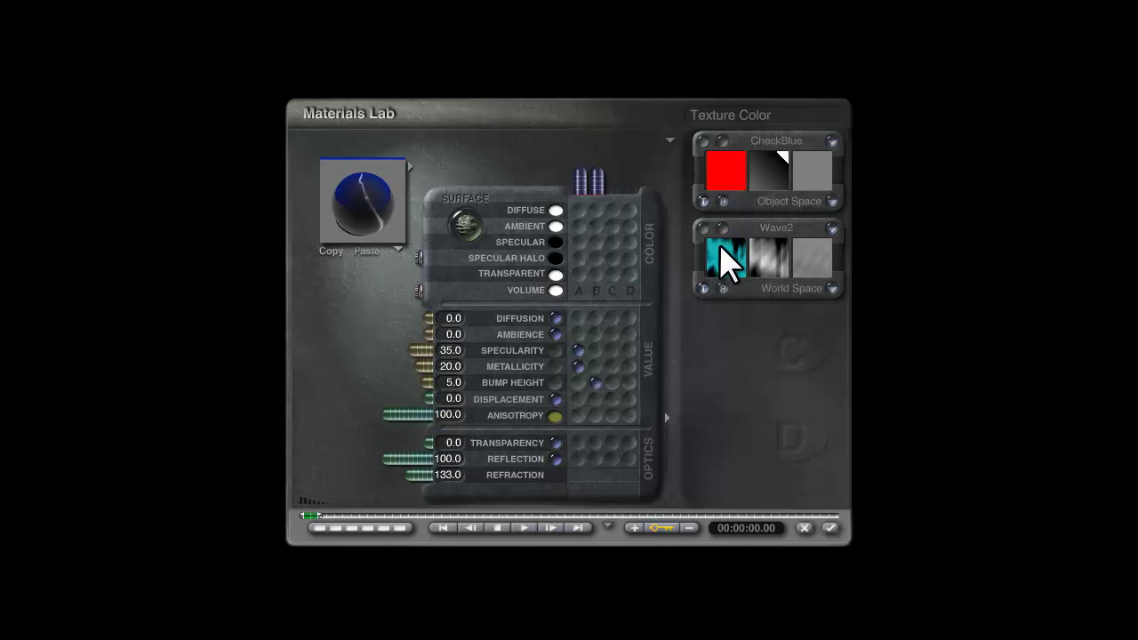
left_click(702, 228)
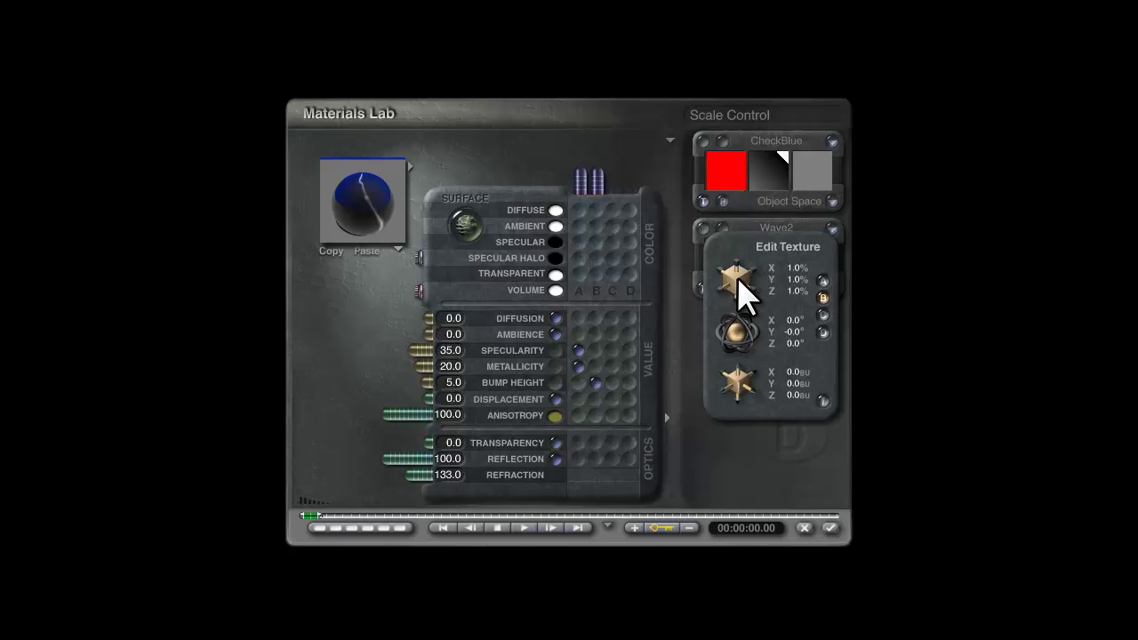
left_click(362, 215)
left_click(353, 206)
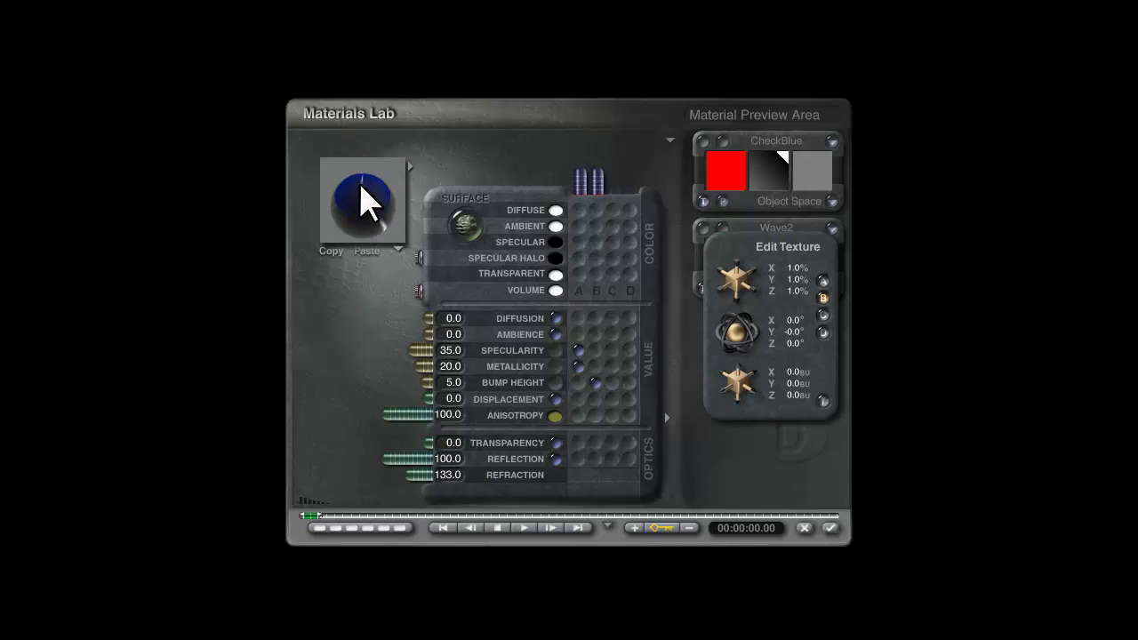
left_click(823, 401)
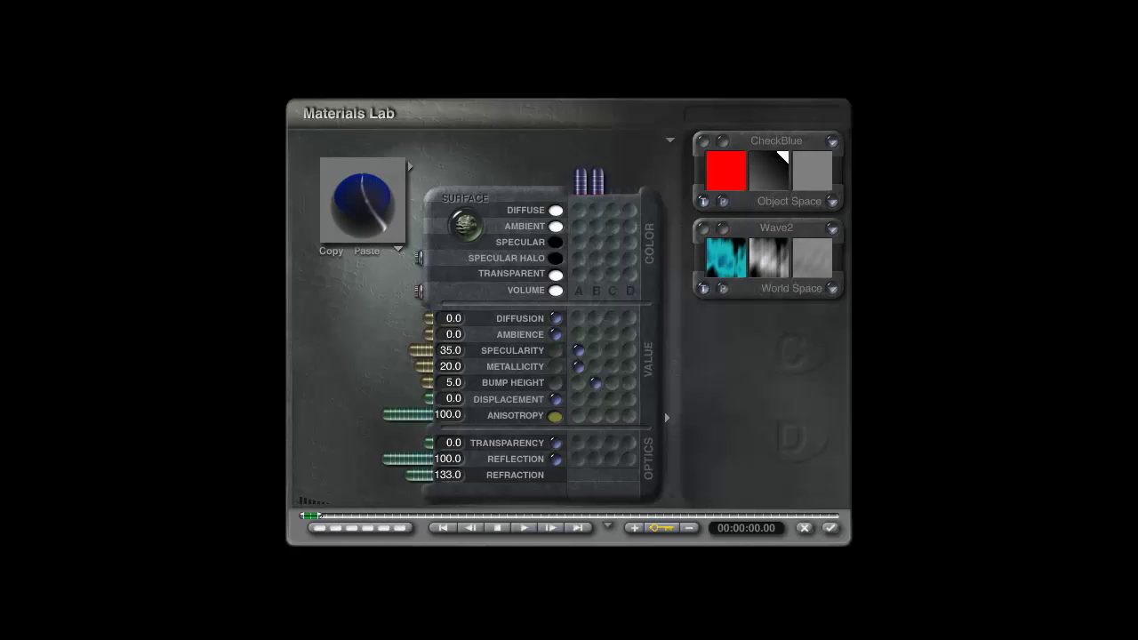
left_click(373, 213)
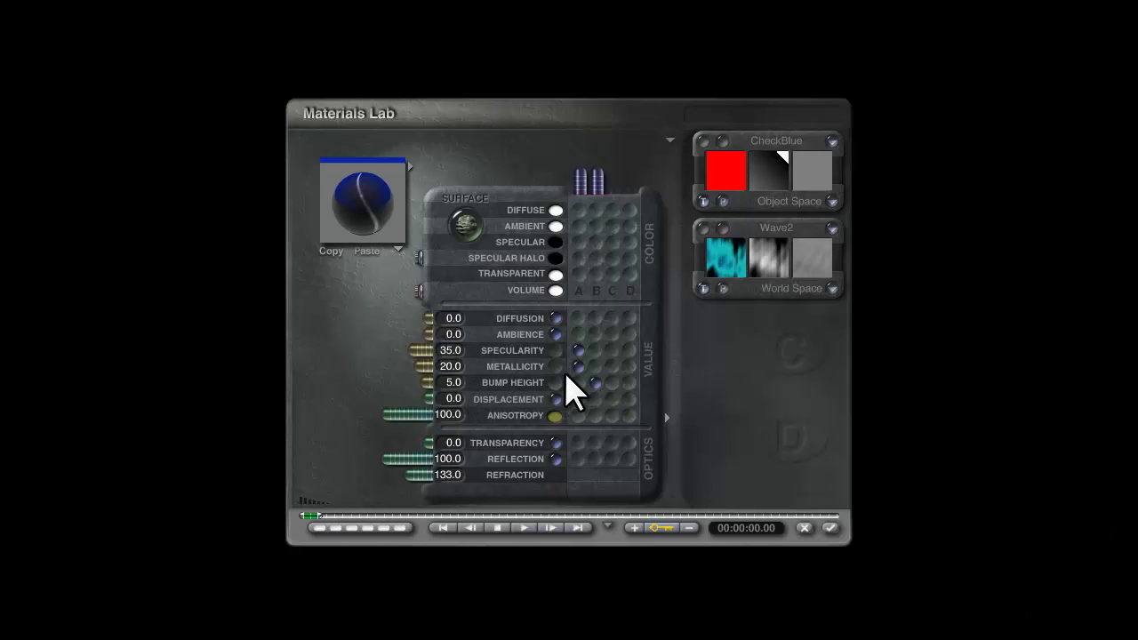
In Plane 4's material, set Metallicity to 100 driven by the Wave2 texture and check the preview sphere.
left_click(356, 215)
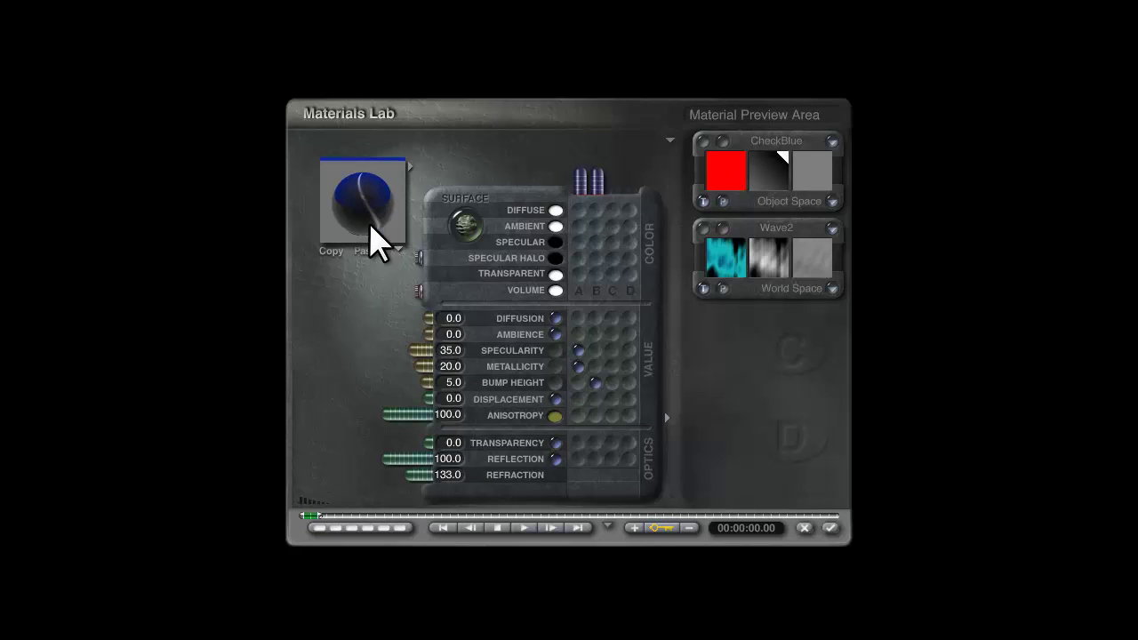
left_click_drag(433, 367, 360, 366)
left_click(344, 204)
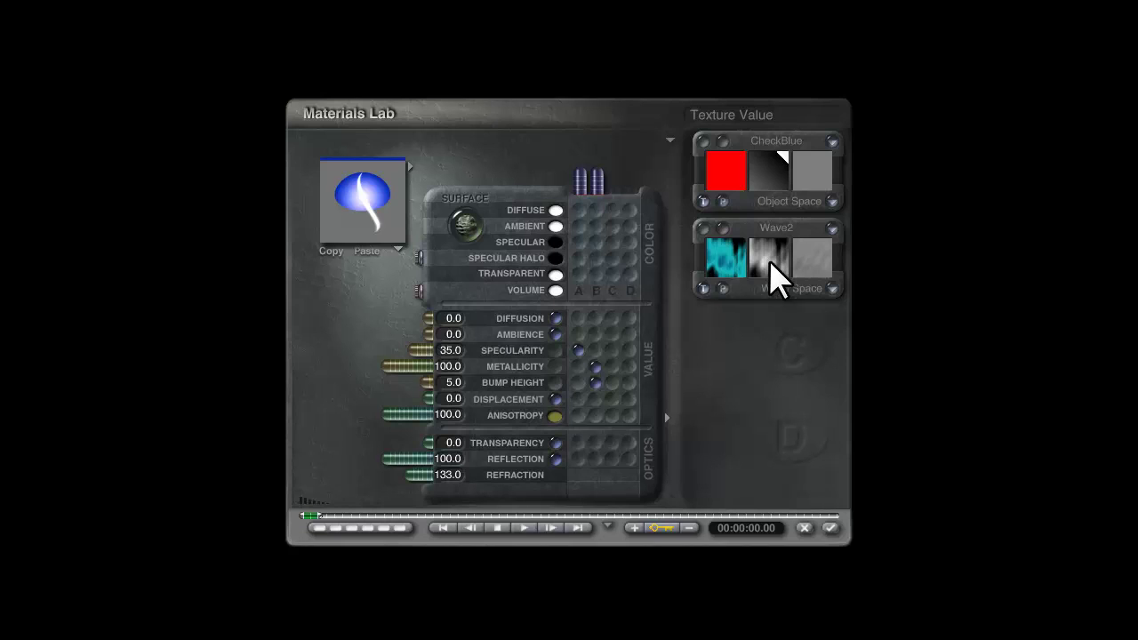
Set the Diffuse colour to black and inspect the material on the preview sphere from other angles.
left_click(555, 210)
left_click(652, 17)
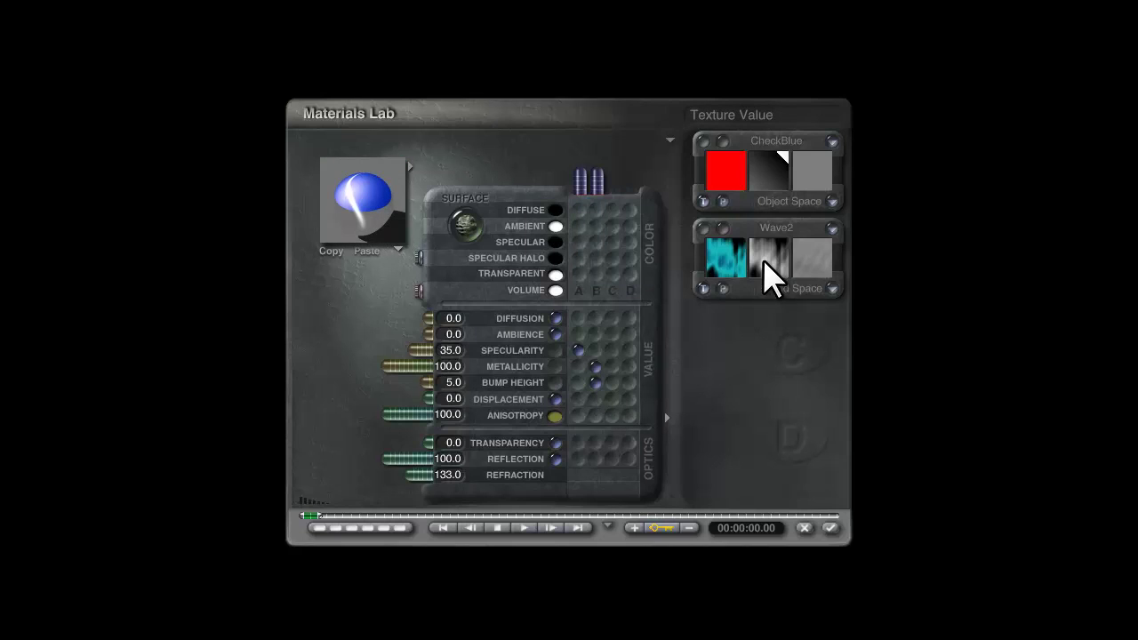
left_click(370, 208)
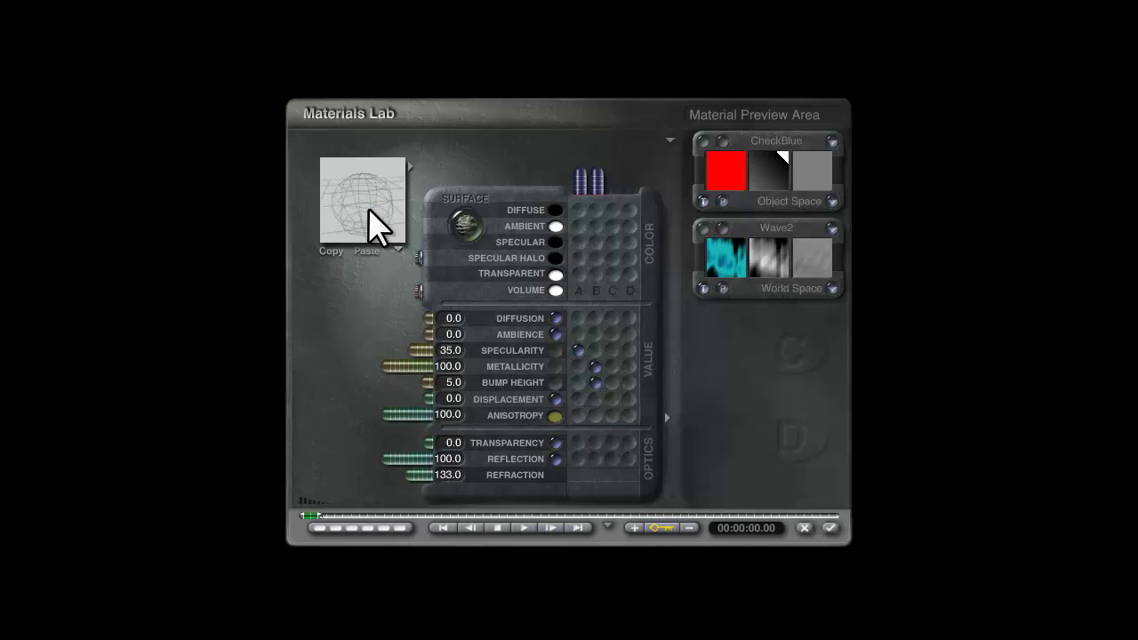
left_click_drag(377, 195, 381, 216)
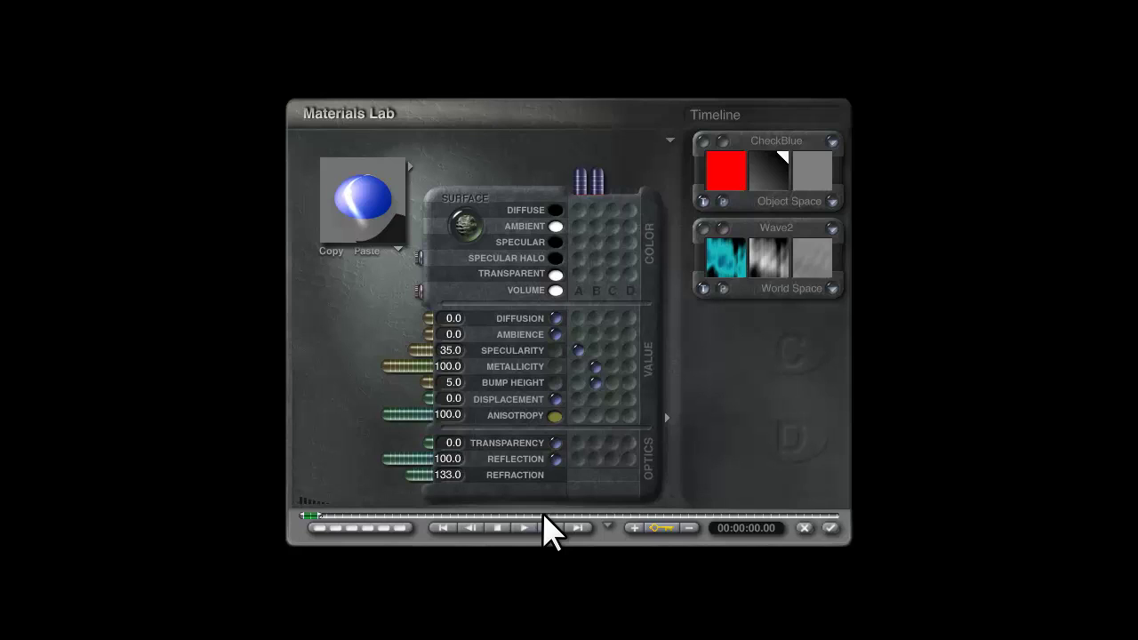
left_click(343, 223)
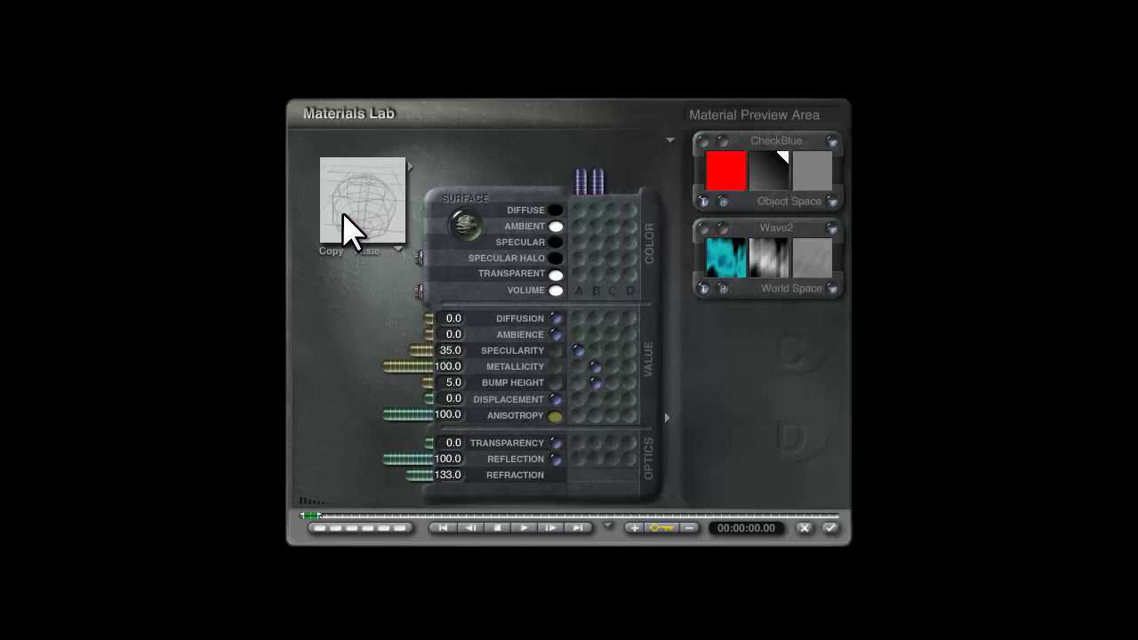
Set Specularity to 10, accept the material, render the scene and stop the render.
left_click(454, 352)
type("1")
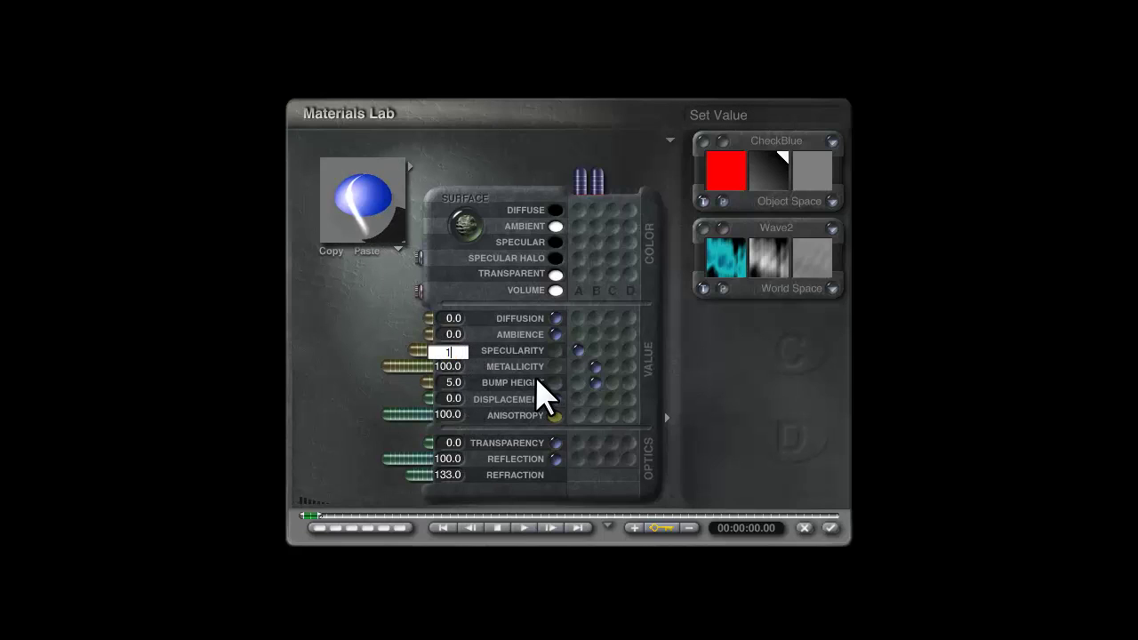
type("0")
key("Return")
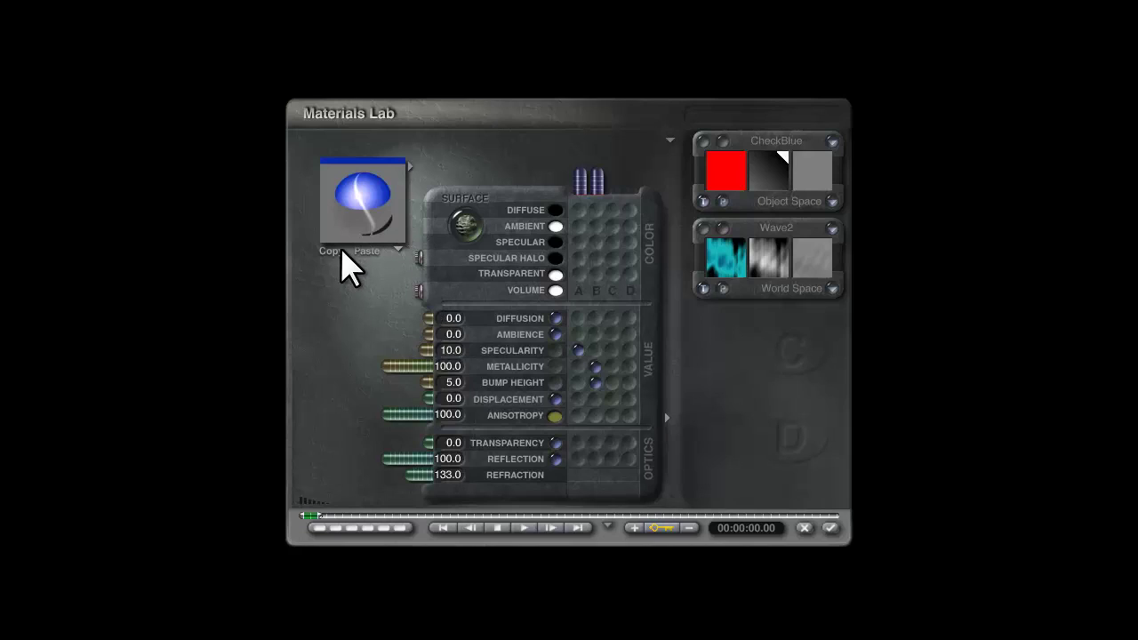
left_click(830, 529)
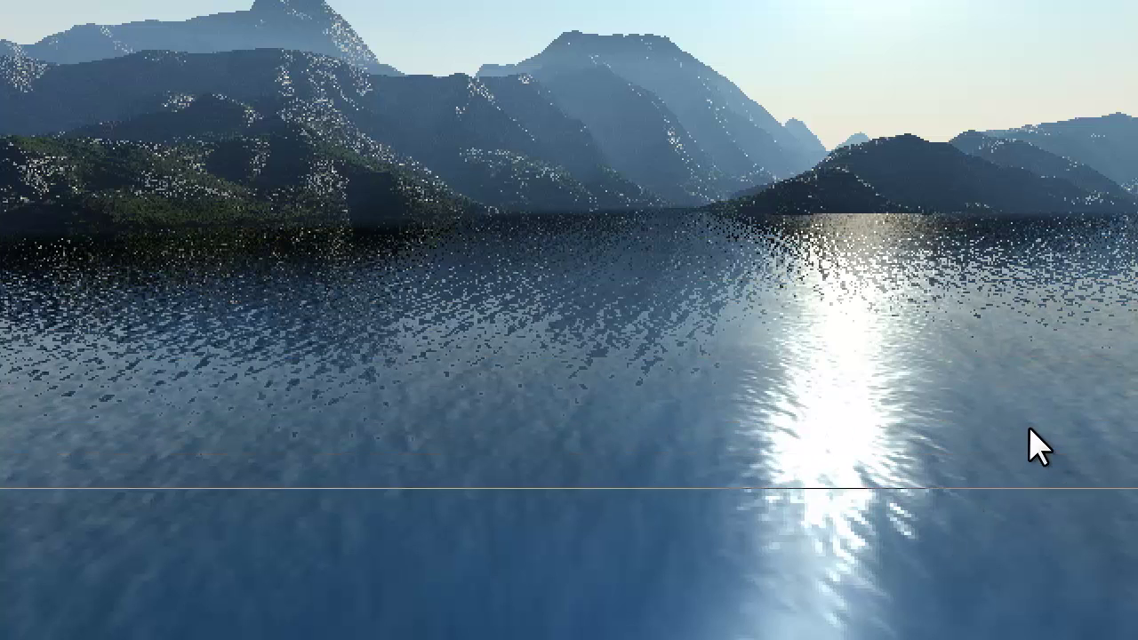
left_click(643, 432)
key("Escape")
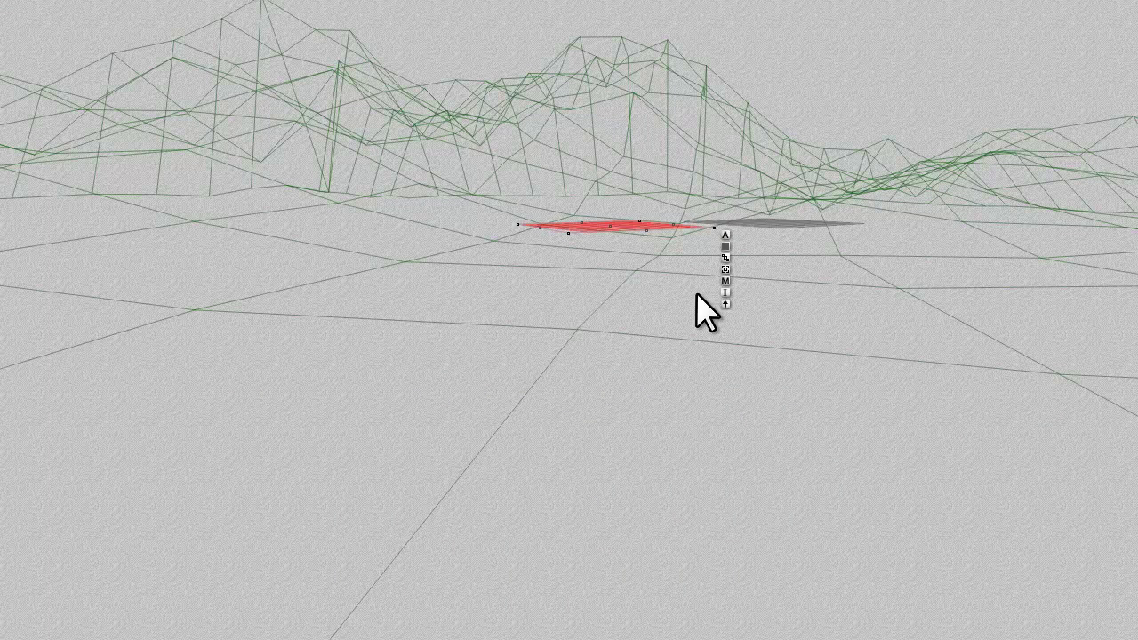
Reopen the plane's material, look through the mapping modes of the Wave2 texture and examine the preview sphere from different angles.
left_click(725, 281)
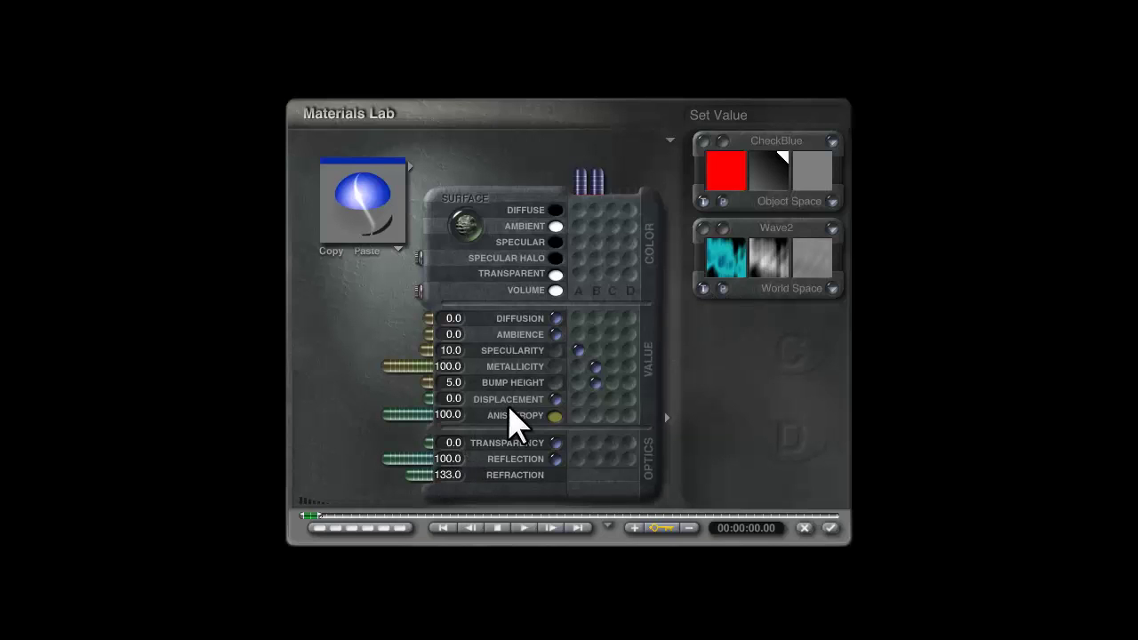
left_click(831, 288)
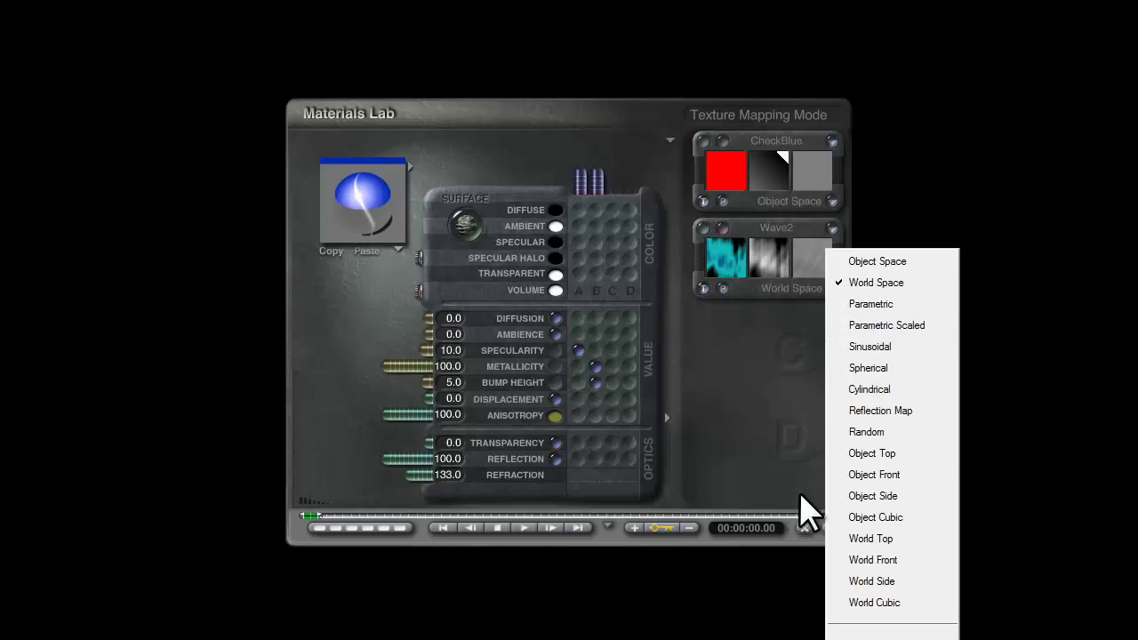
key("Escape")
left_click_drag(418, 374, 328, 369)
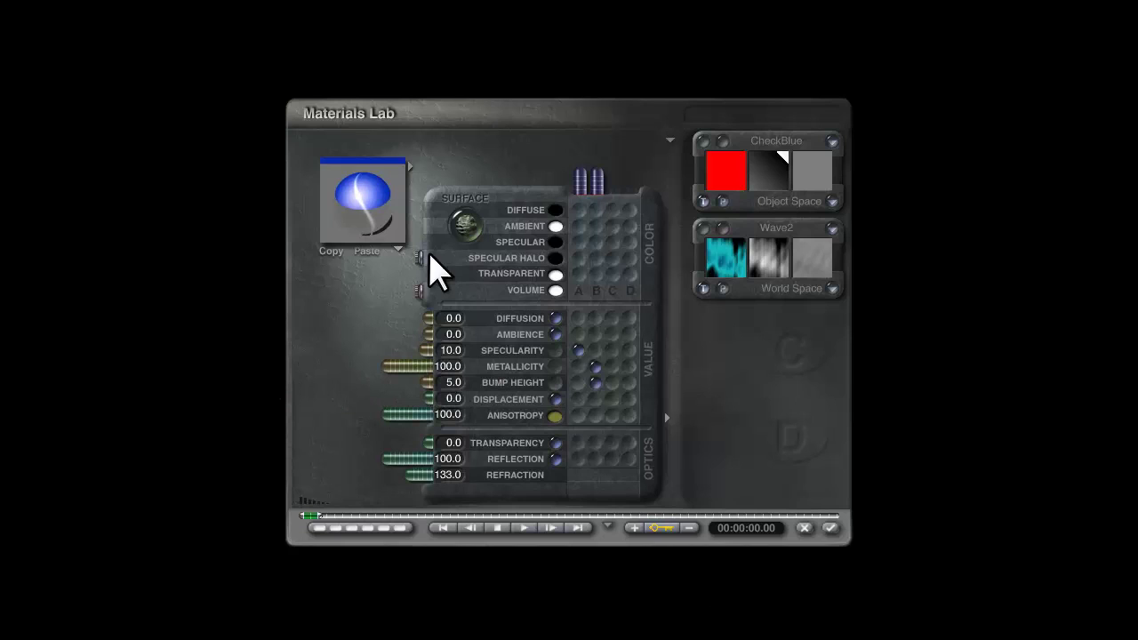
left_click_drag(376, 232, 373, 206)
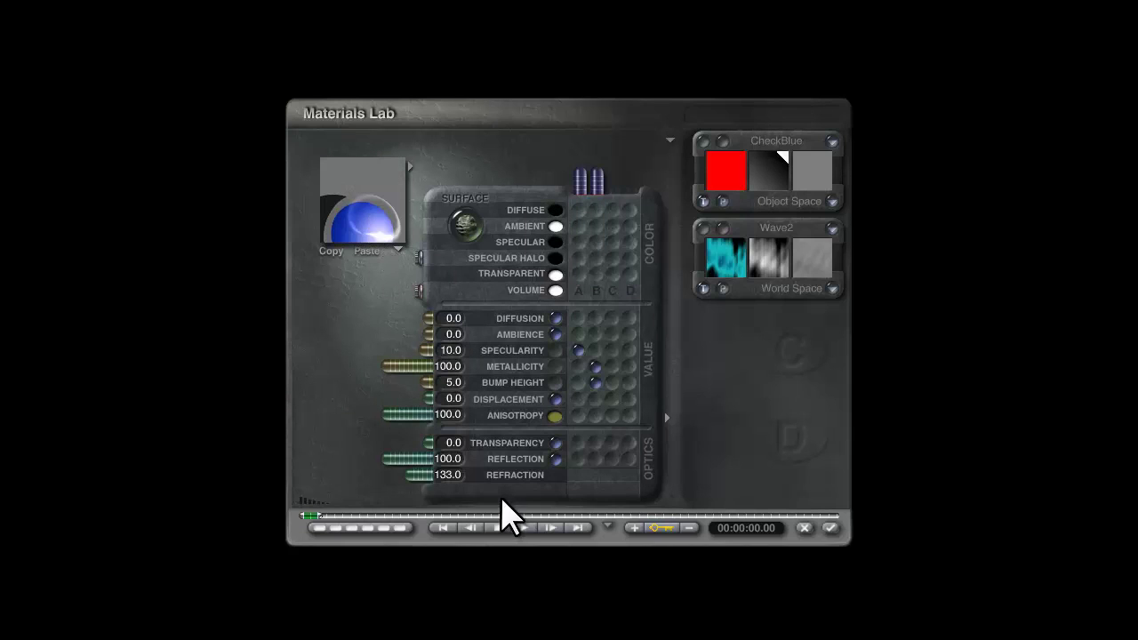
mouse_move(378, 237)
left_mouse_down()
mouse_move(346, 195)
mouse_move(386, 235)
left_mouse_up()
Set Refraction to 100, accept the material and render the scene.
type("00")
key("Return")
left_click(830, 529)
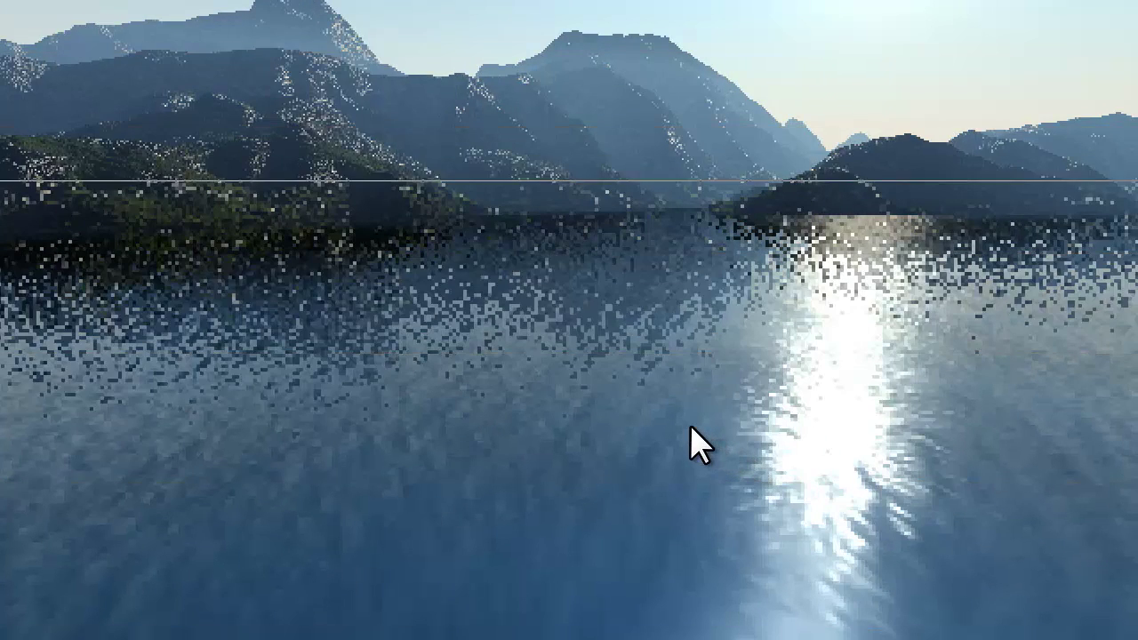
Stop the render, reopen the plane's material and set the Bump Height to 10.
key("Escape")
left_click(726, 279)
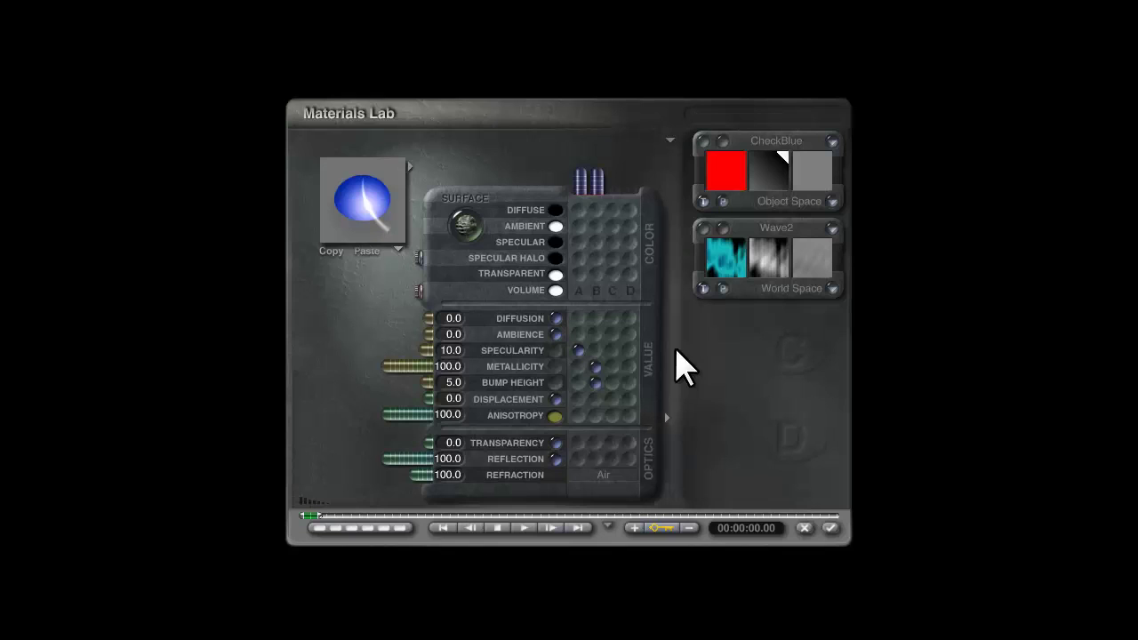
left_click(453, 383)
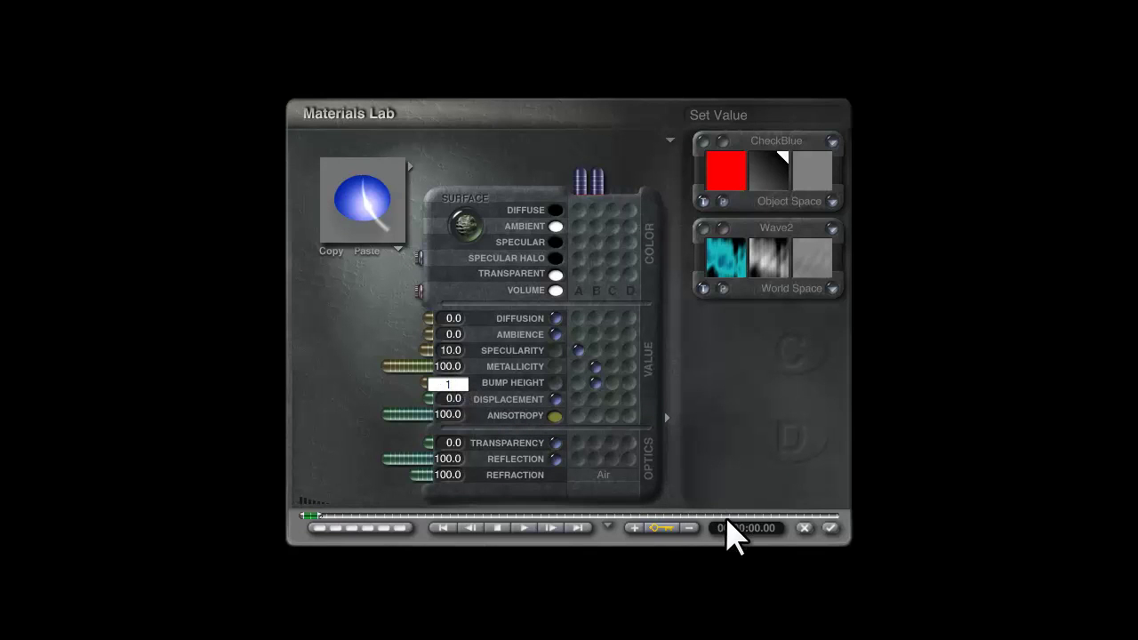
key("Return")
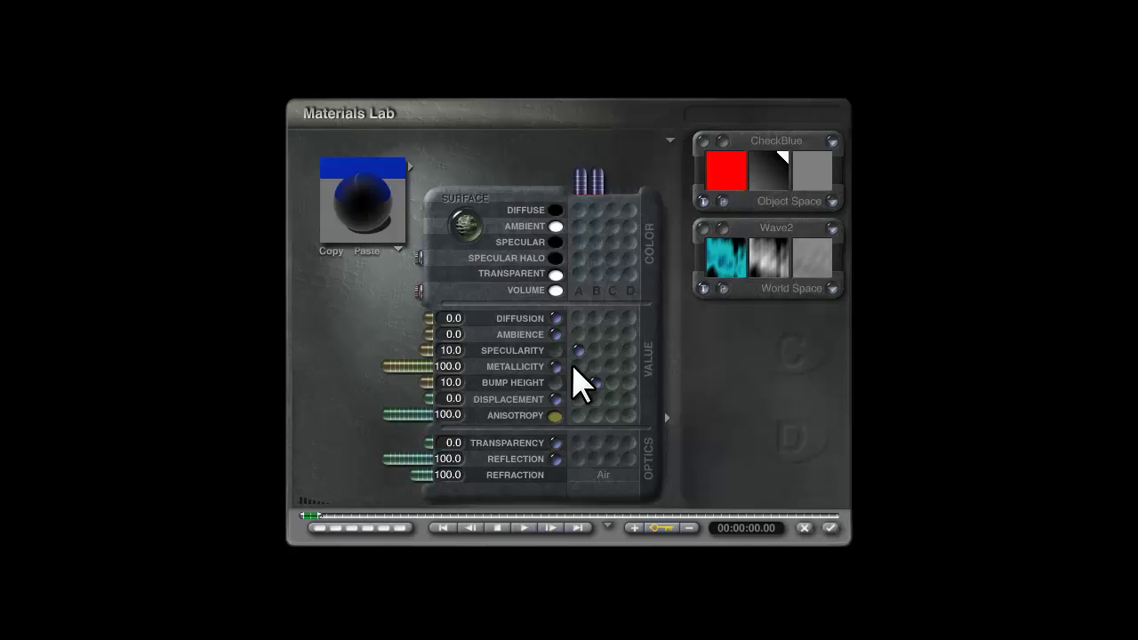
Drive Metallicity by the CheckBlue texture, set its value to 0 and restore the Bump Height to 10.
left_click(574, 365)
left_click_drag(438, 384, 446, 372)
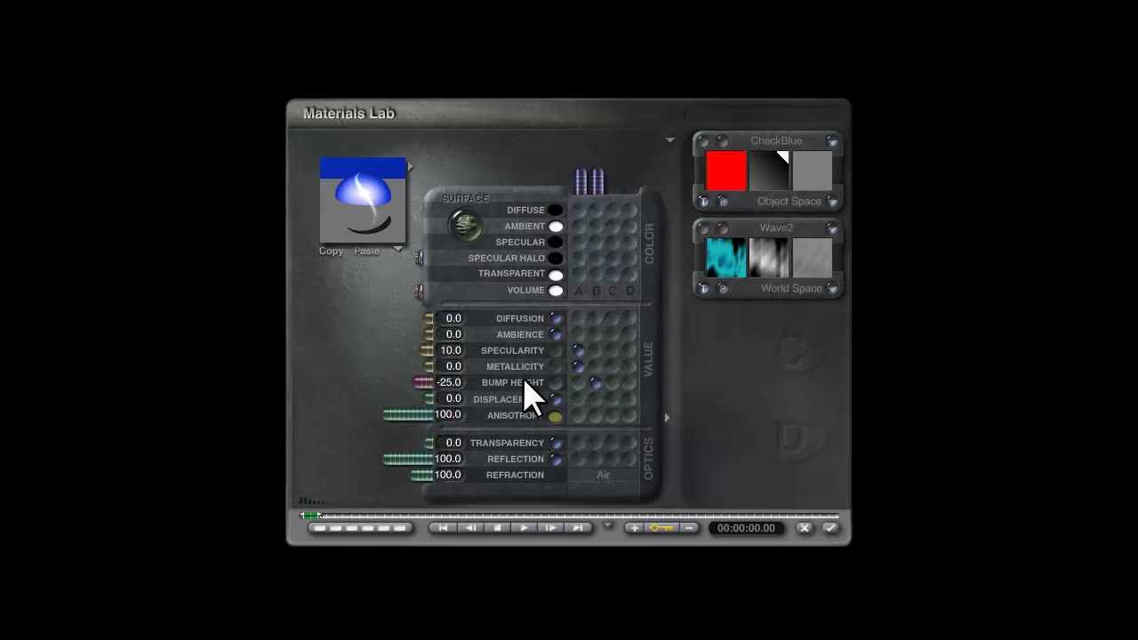
left_click(451, 382)
type("10")
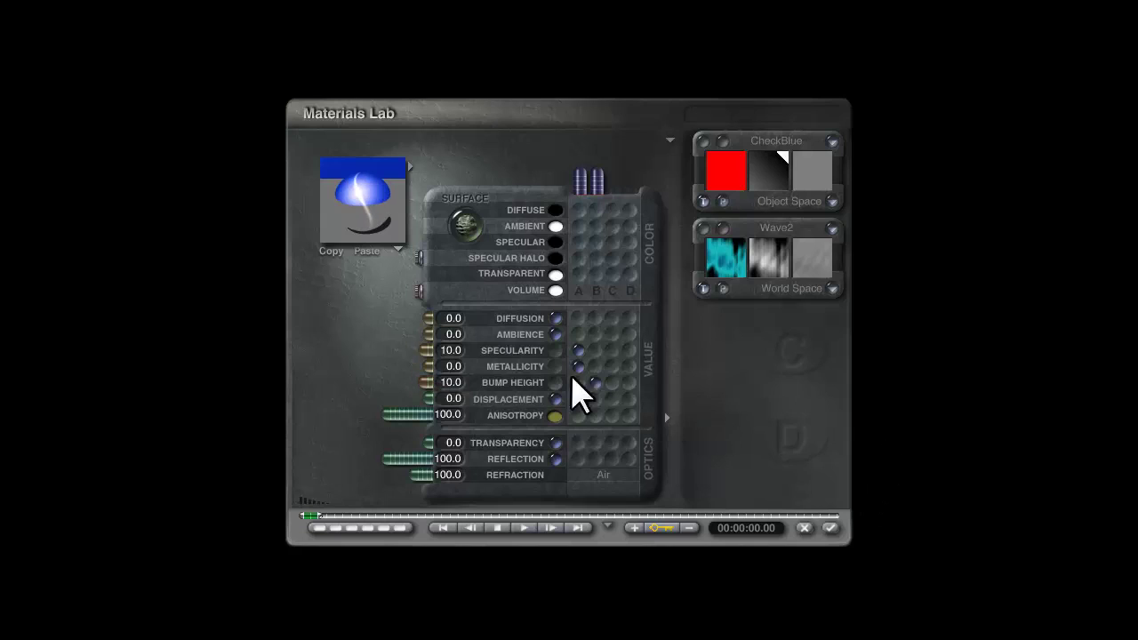
Try Metallicity values of 0.01, 0.02 and 0.05 on the reflective plane and render the scene.
left_click(451, 366)
key("Return")
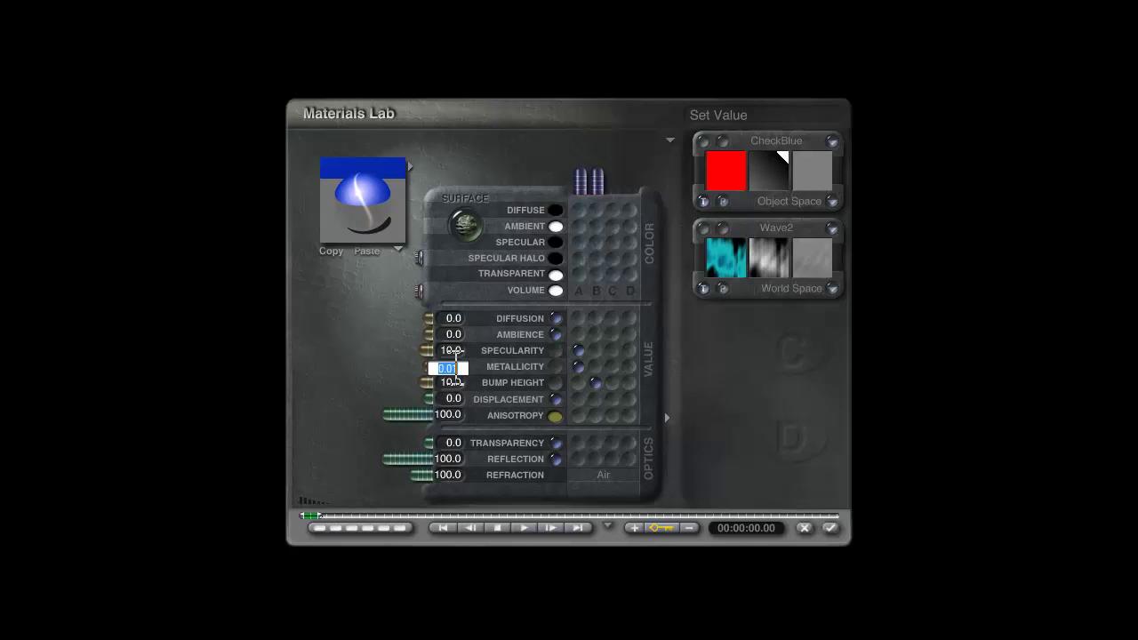
key("Return")
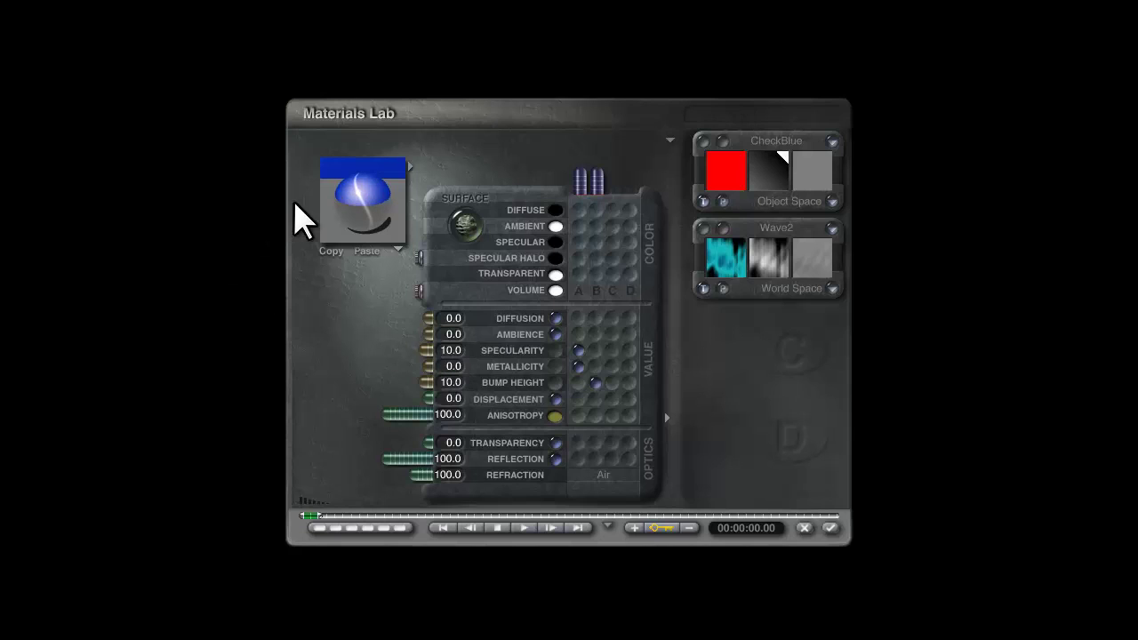
left_click(461, 368)
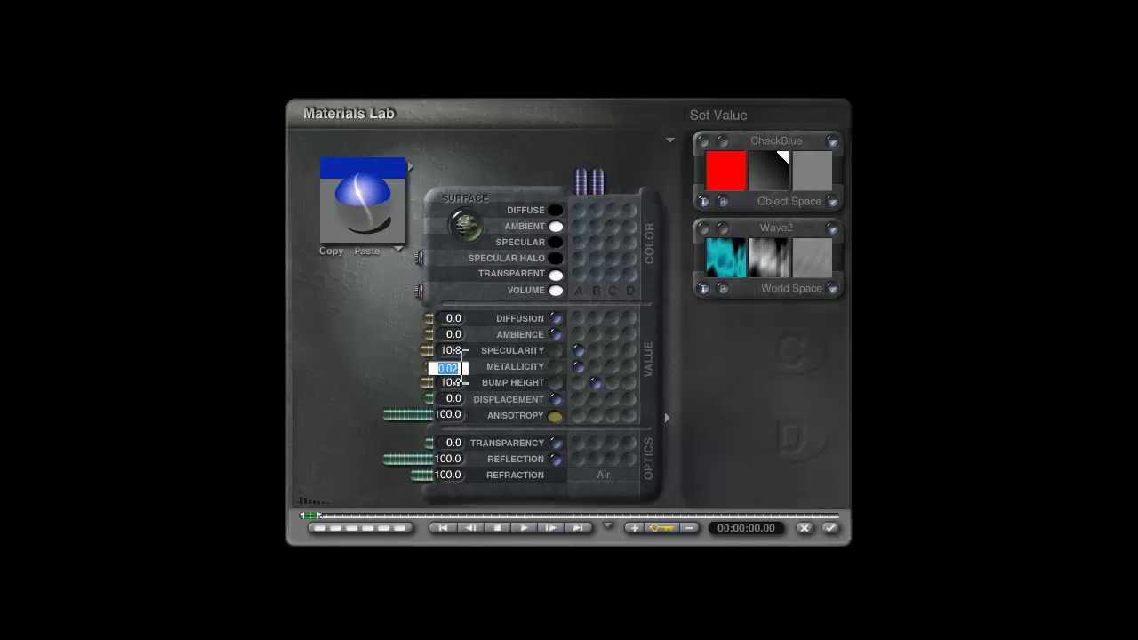
key("Return")
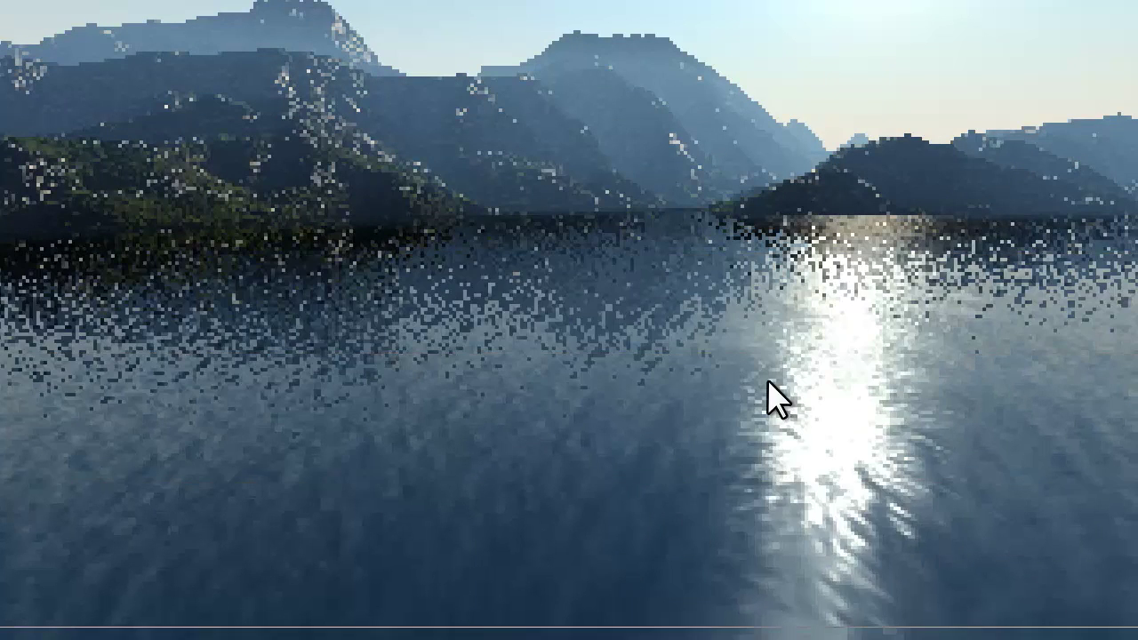
key("Escape")
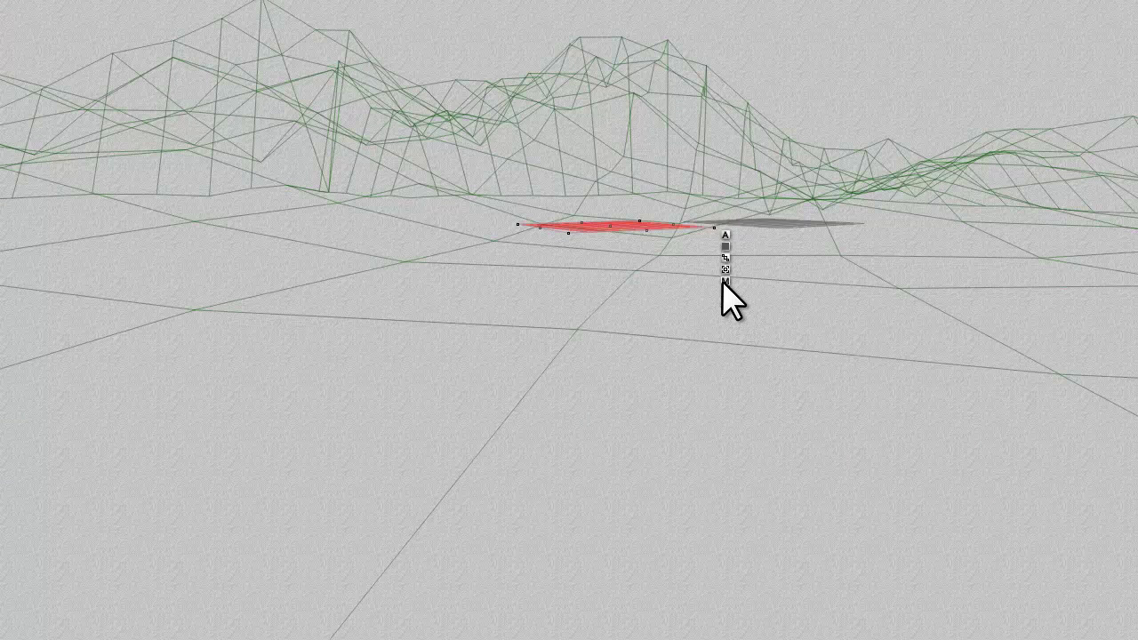
Reopen the reflective plane's material, set Metallicity to 0.02, accept it and render the scene.
left_click(726, 281)
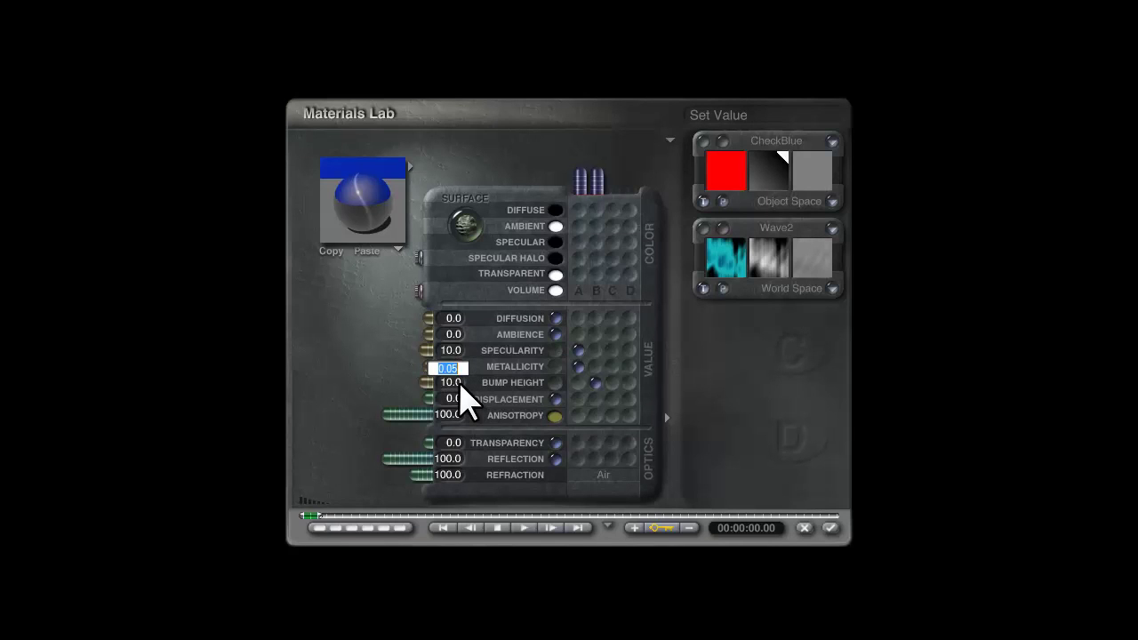
key("Return")
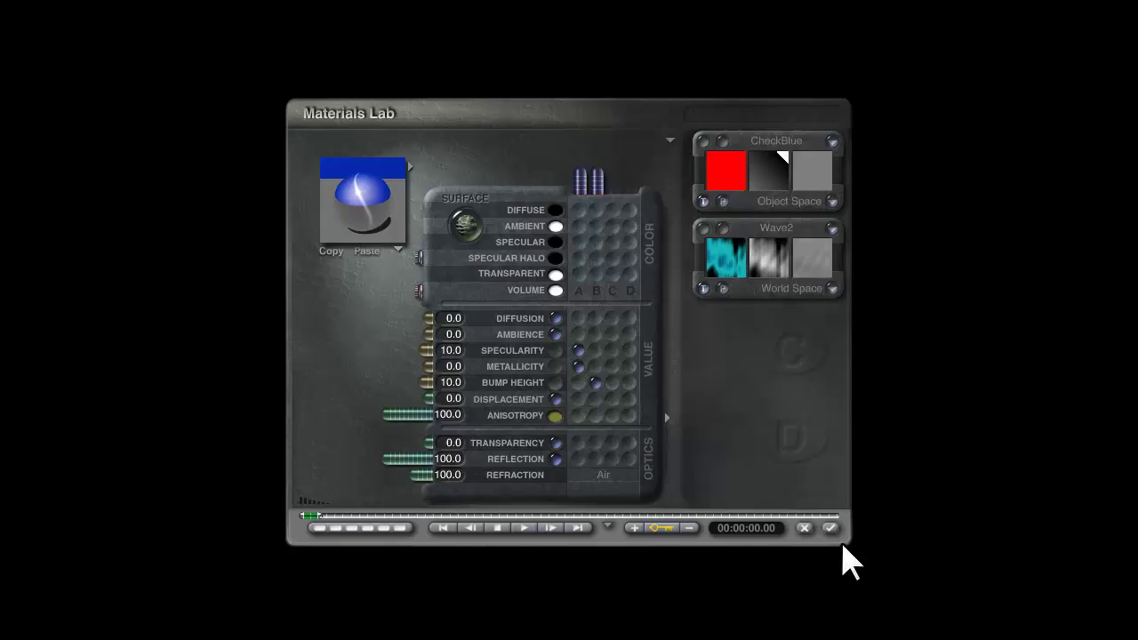
left_click(829, 528)
key("ctrl+r")
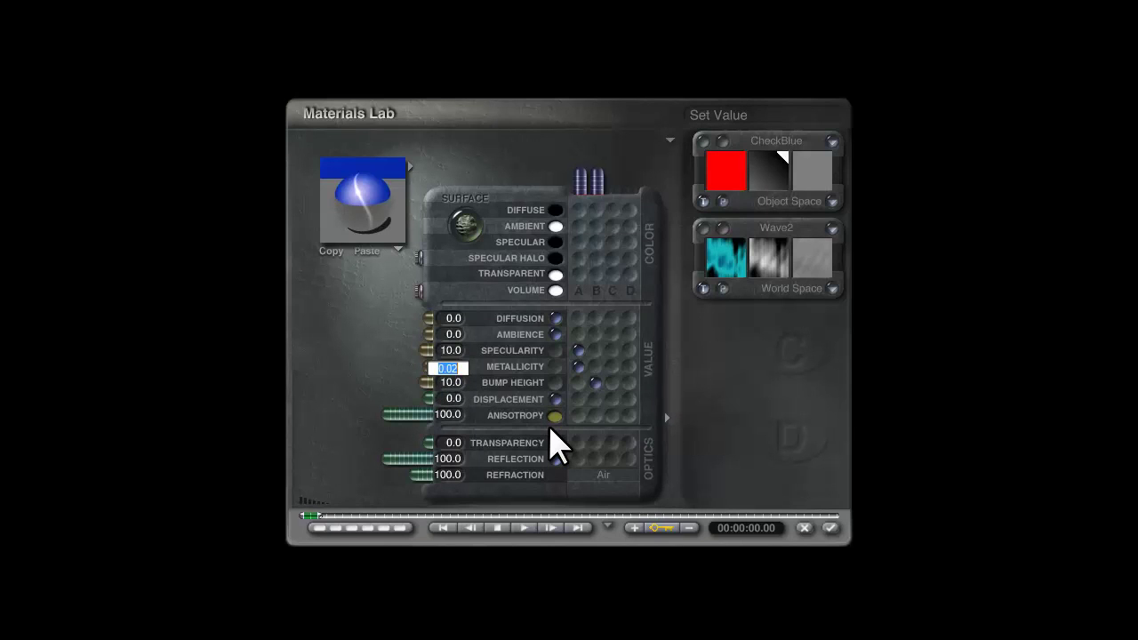
Raise the reflective plane's Metallicity slightly, accept the material and render the scene again.
key("Return")
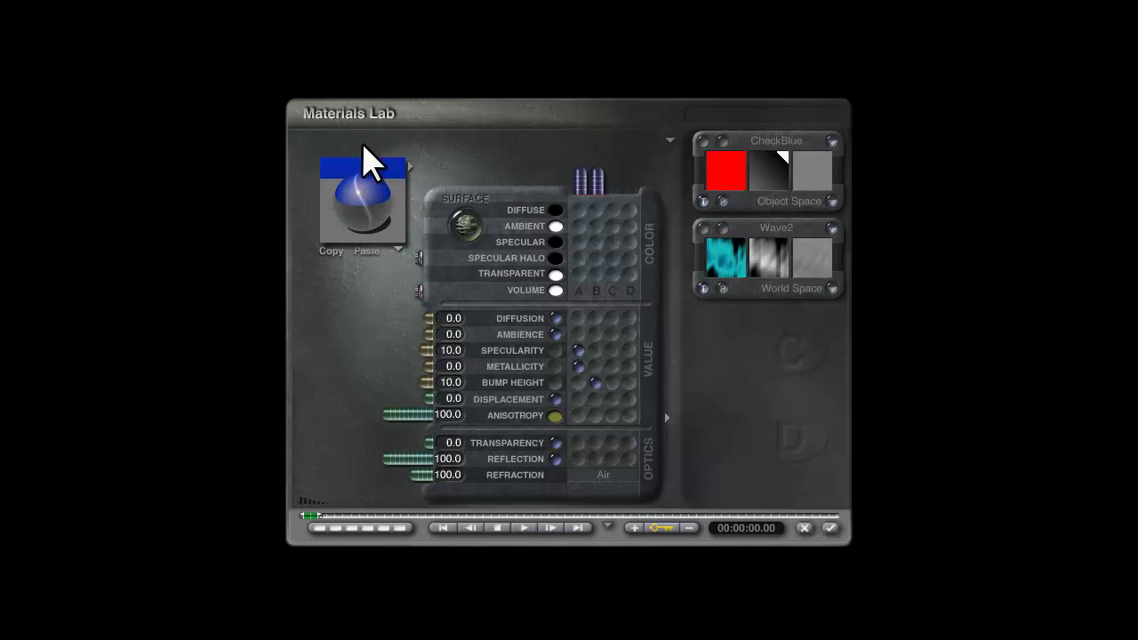
left_click(830, 528)
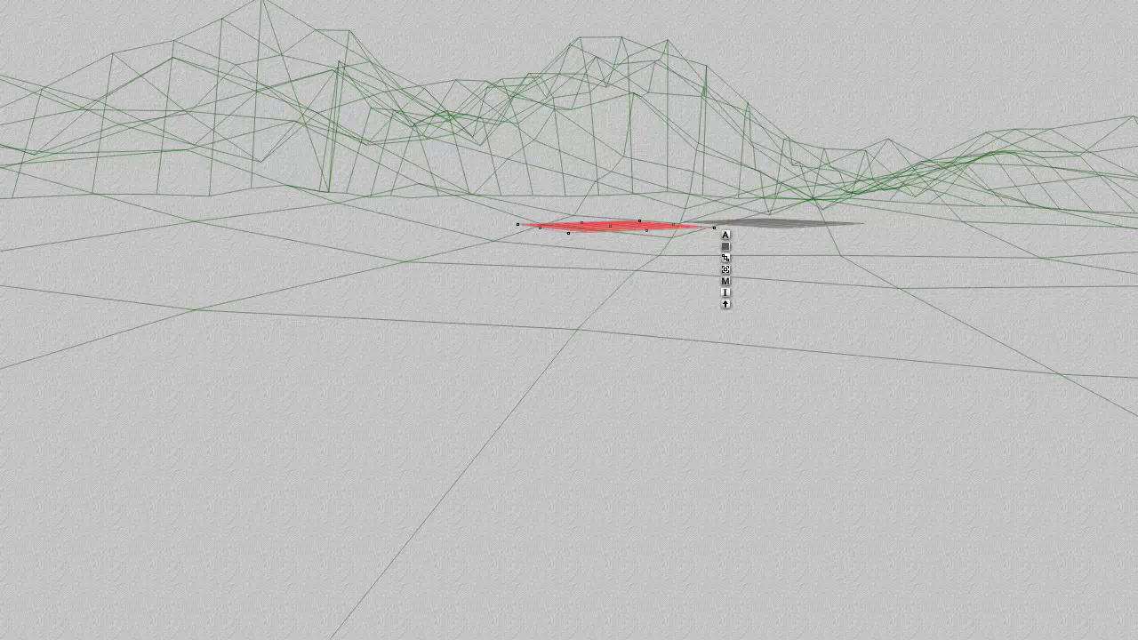
key("ctrl+r")
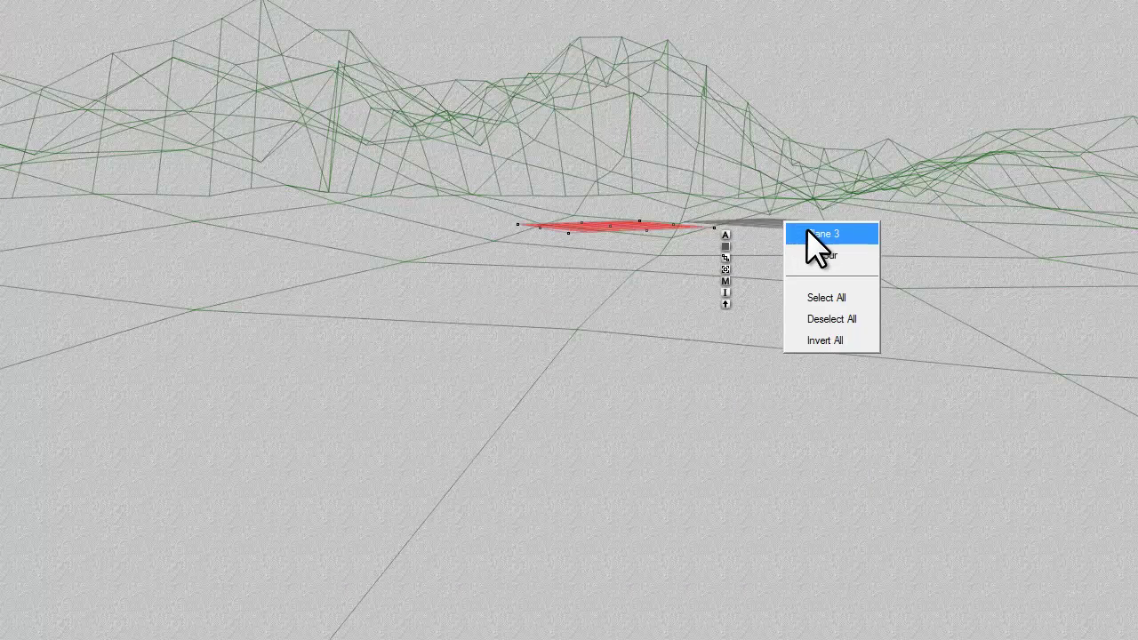
Select Plane 3, set the Specularity of its transparent material to 25 and accept the change.
left_click(808, 235)
left_click(893, 278)
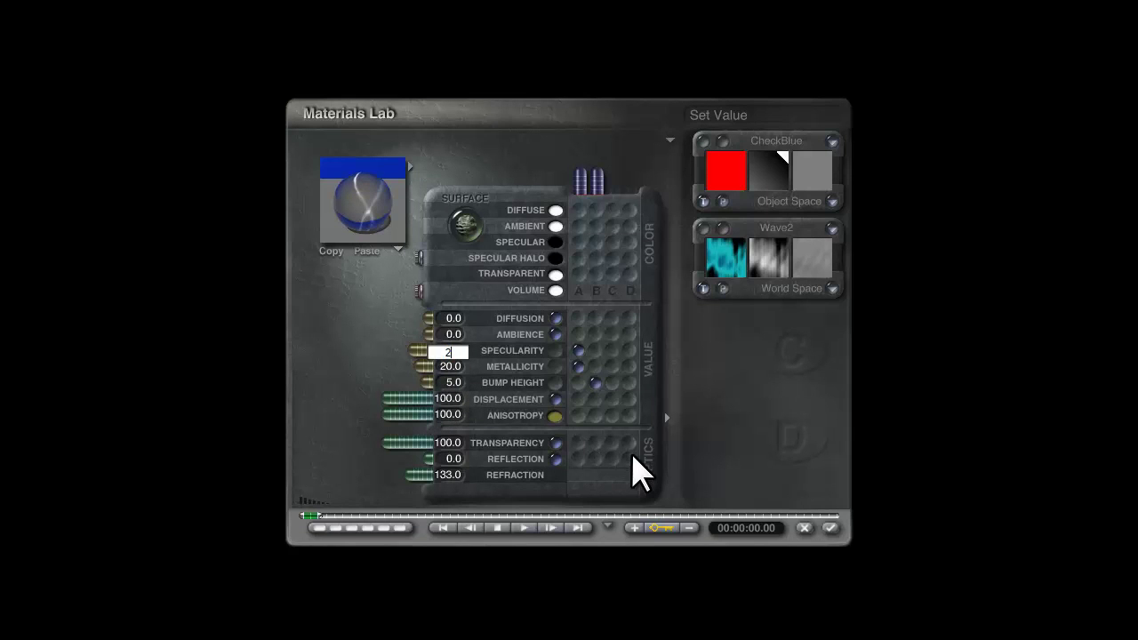
type("25")
key("Return")
left_click(829, 528)
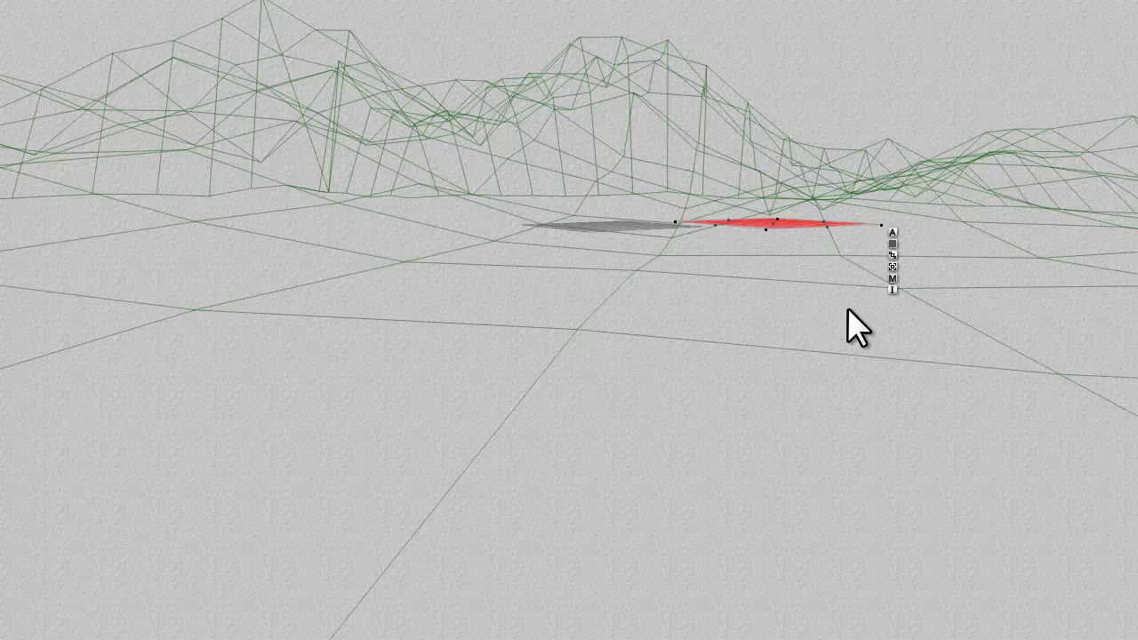
Reopen Plane 3's material, set Specularity to 30 and render the scene.
left_click(893, 278)
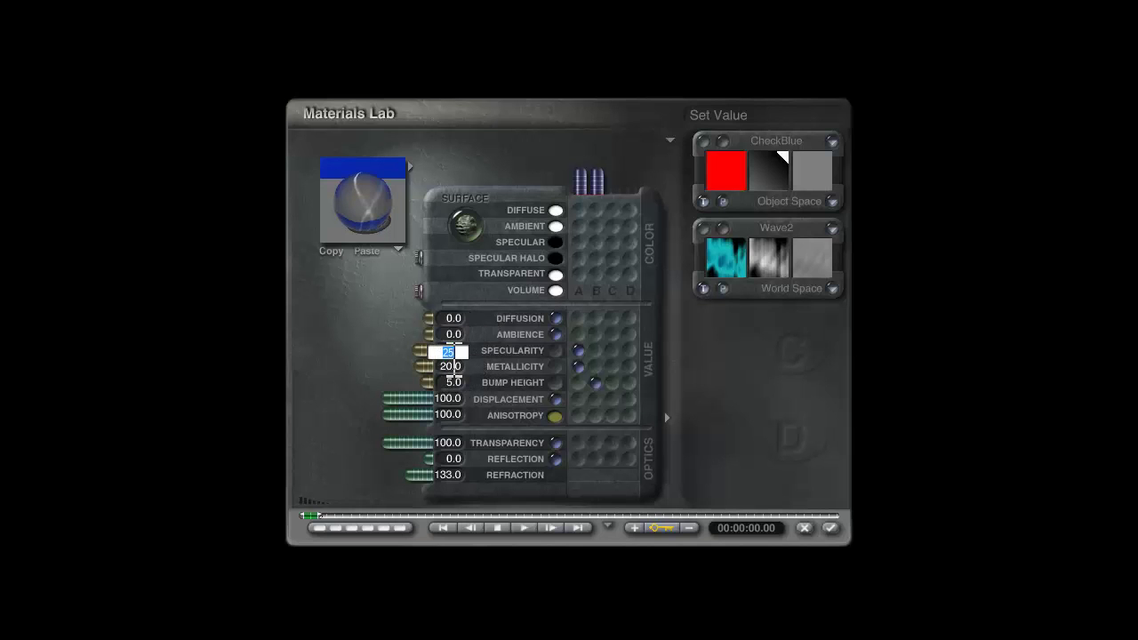
type("30")
key("Return")
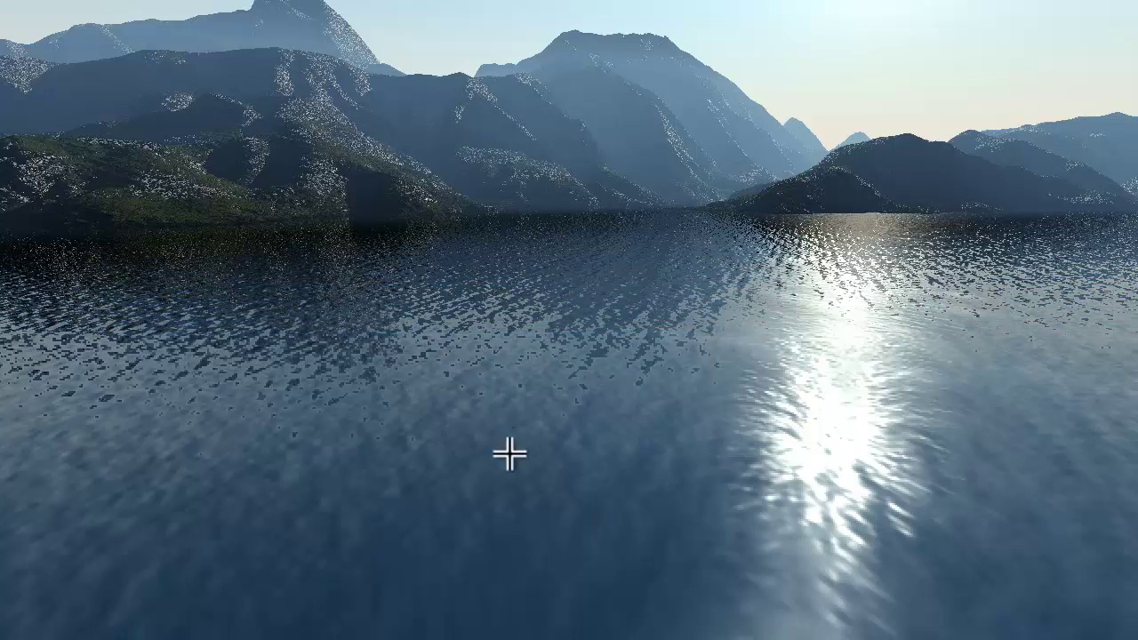
Stop the render, open Plane 3's material, set Metallicity to 23 and render the scene.
key("Escape")
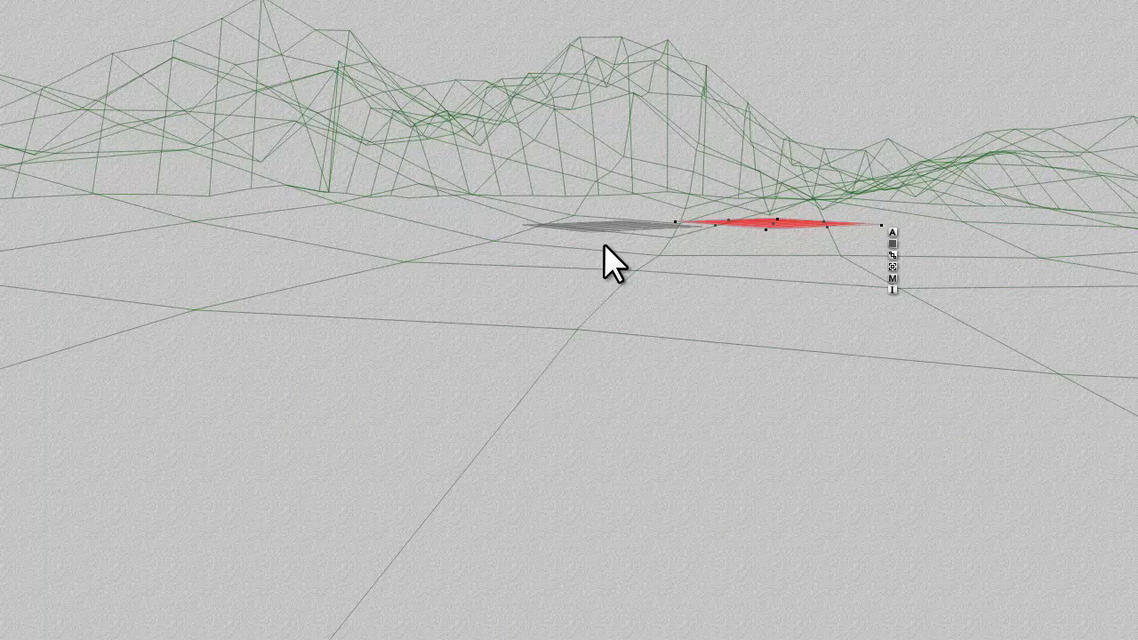
left_click(893, 277)
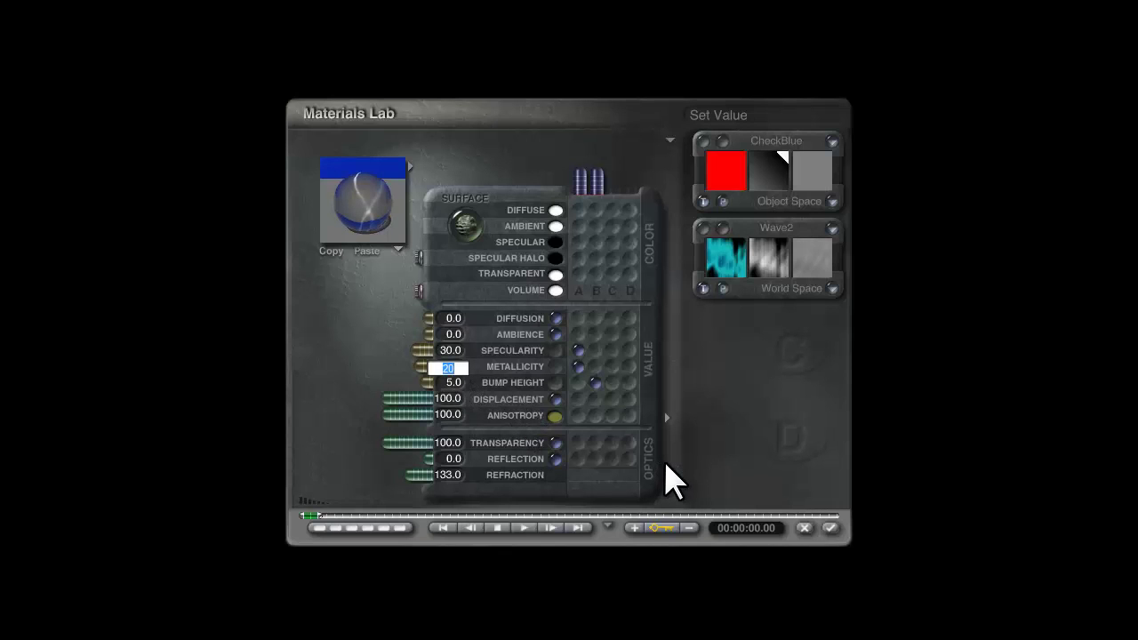
type("23")
key("Return")
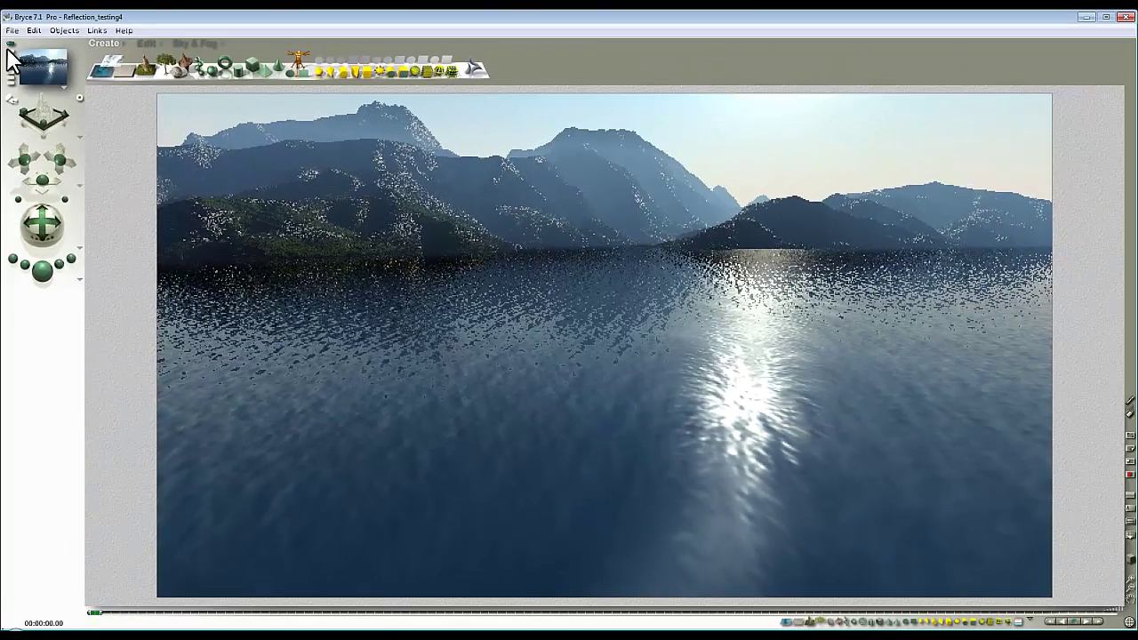
Store the current camera view, tilt the camera down over the water and render a preview of the sun's reflection.
left_click(10, 51)
left_click_drag(57, 164, 38, 272)
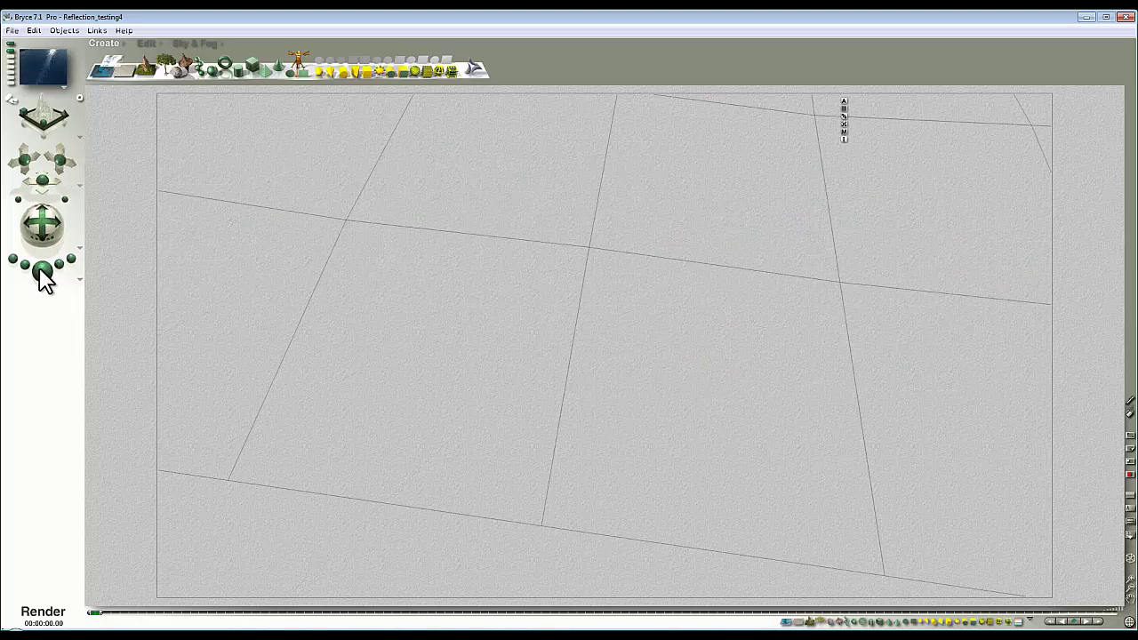
left_click(41, 272)
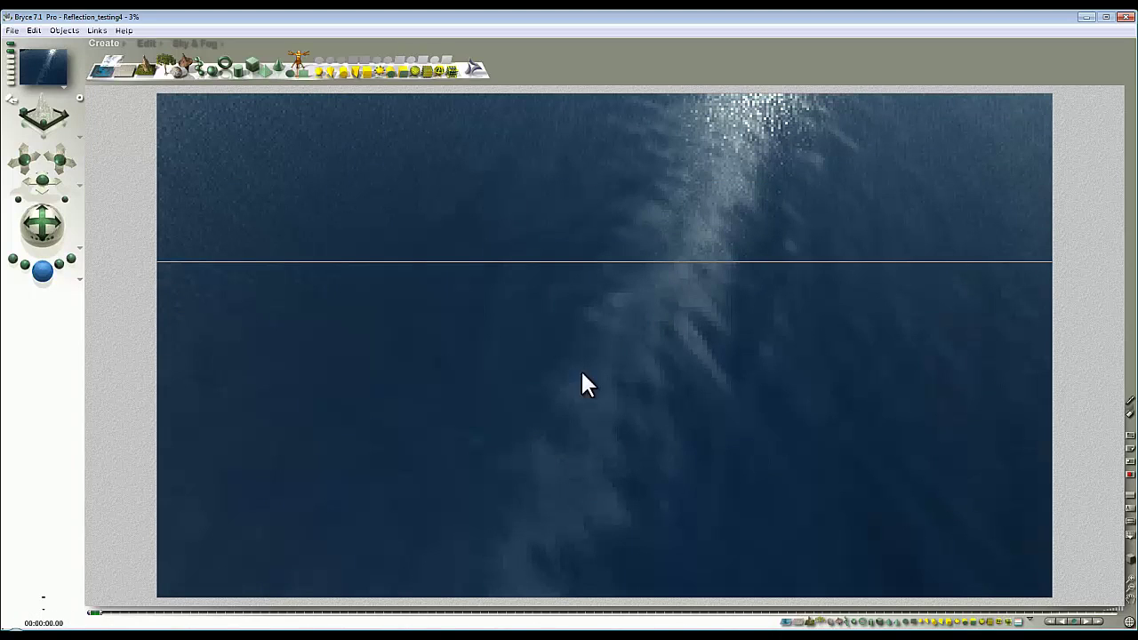
left_click(535, 371)
Turn the camera up towards the horizon and the open water beside the hills and render a preview.
left_click_drag(54, 220, 35, 238)
left_click(40, 265)
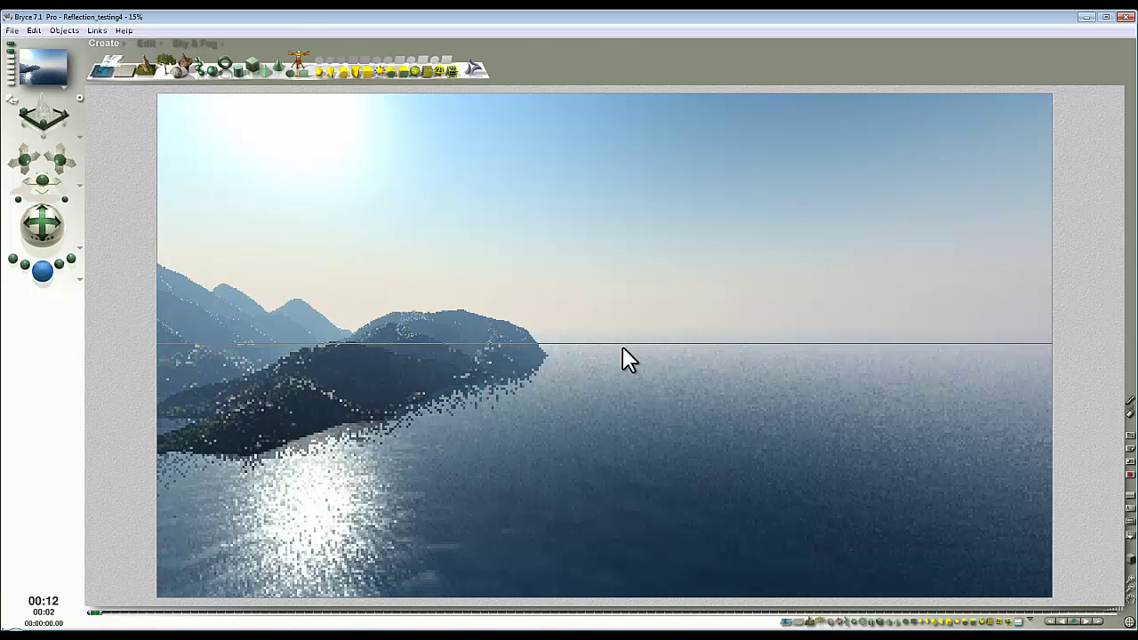
left_click(623, 346)
Restore the stored camera view of the mountains and lake and render it again.
left_click(9, 51)
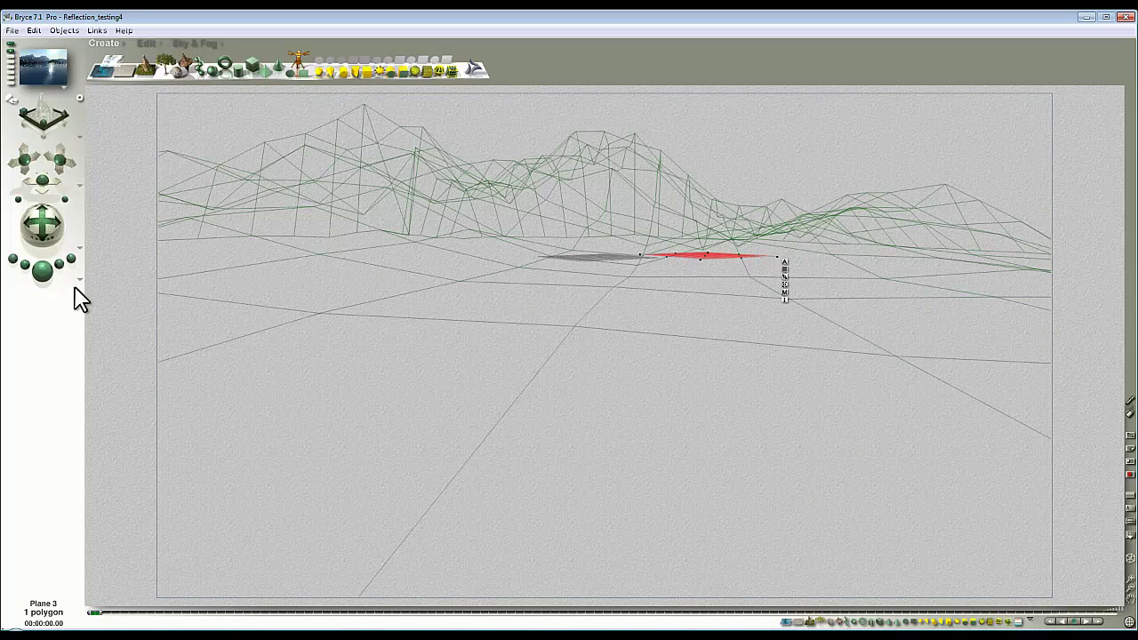
key("ctrl+r")
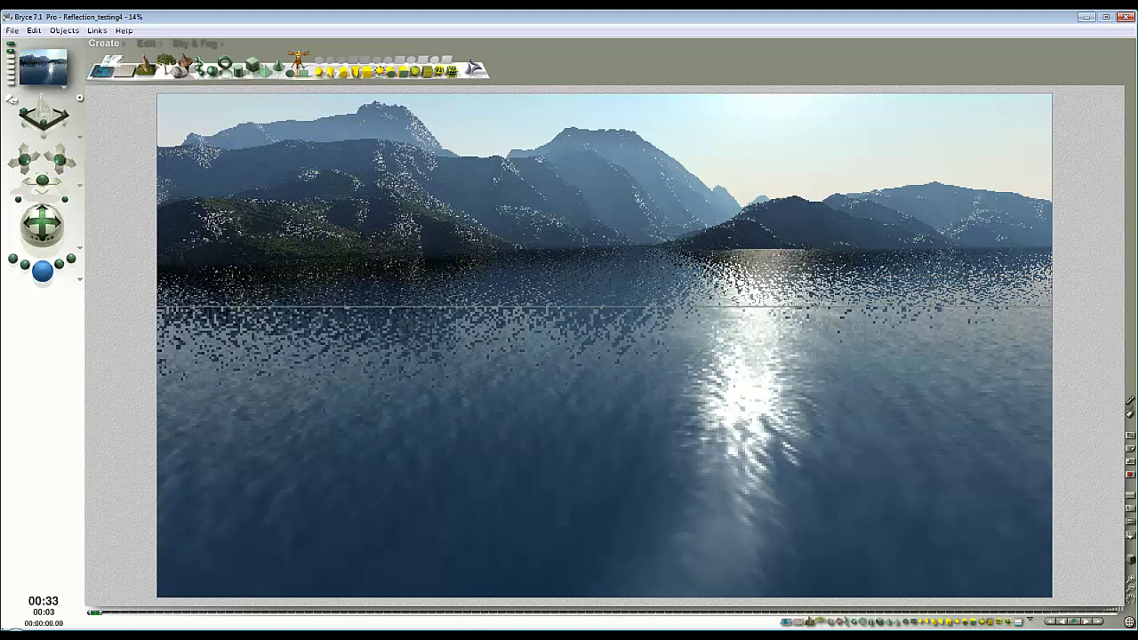
left_click(542, 362)
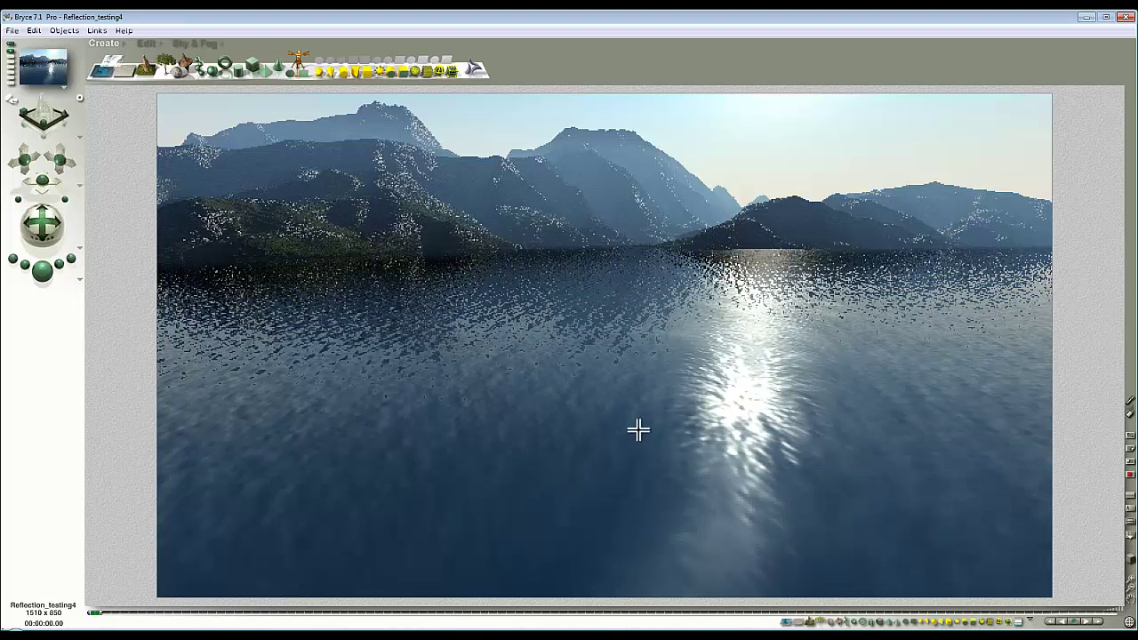
left_click(622, 461)
Select the reflective plane, open its material and set Reflection to 4 and Metallicity to 0.1.
left_click_drag(580, 276, 601, 263)
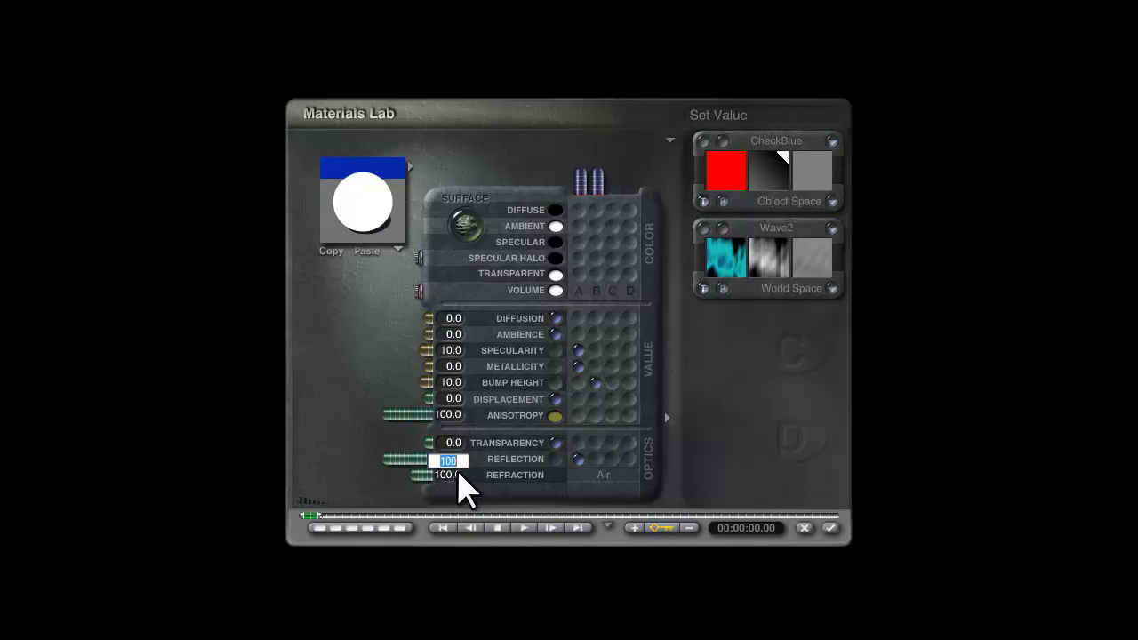
type("4")
key("Return")
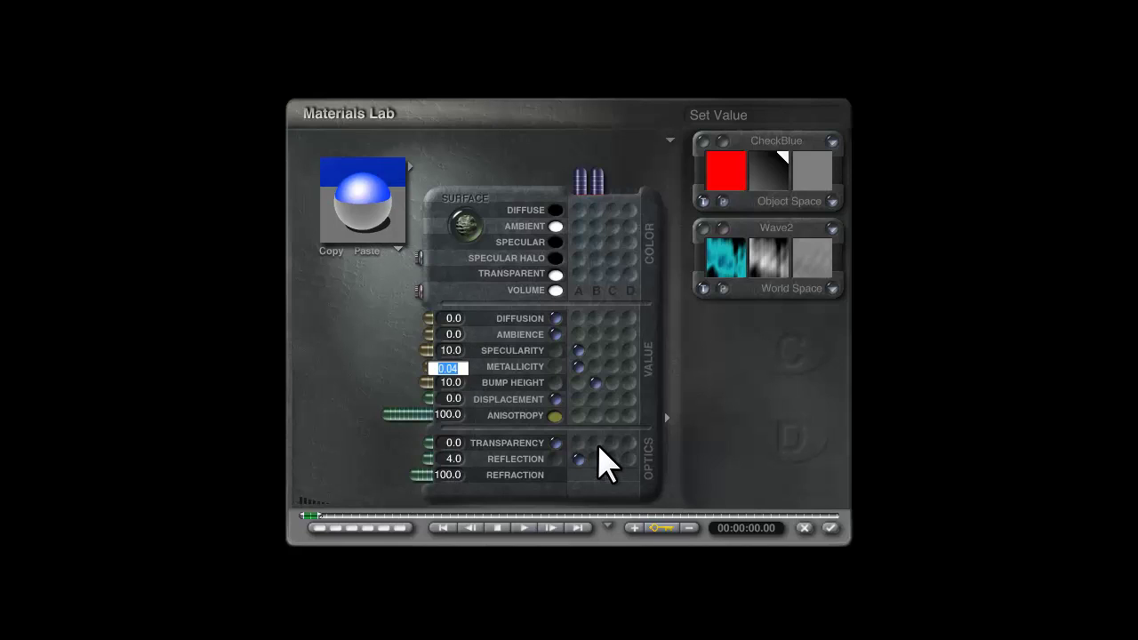
type("0.1")
key("Return")
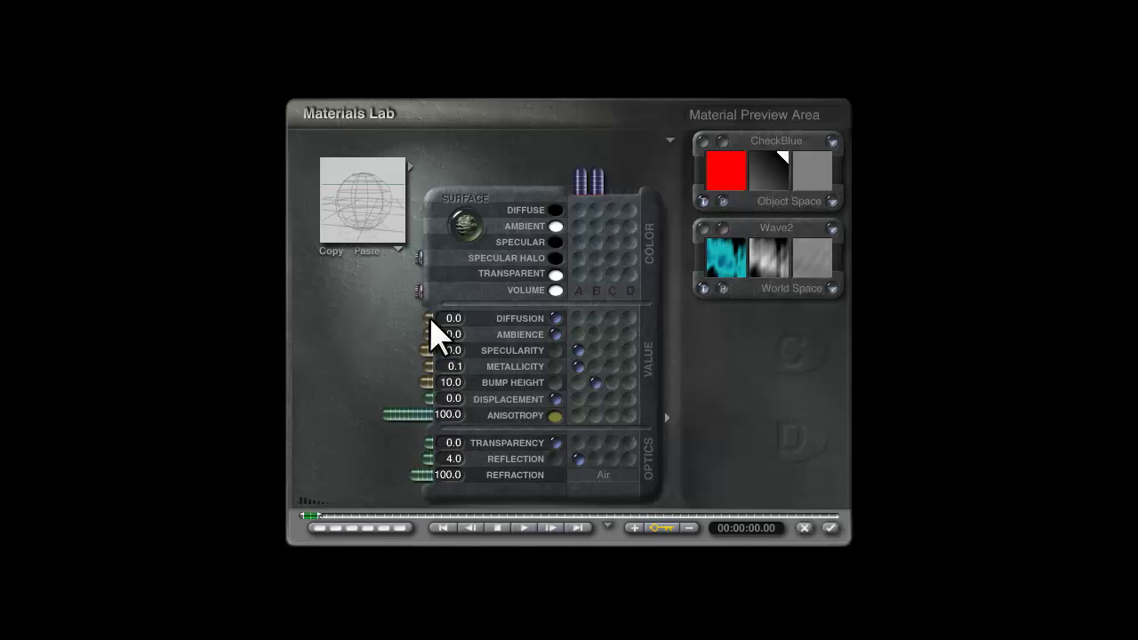
Try Metallicity at 0.5 on the reflective plane, reduce it to below 0.1 and accept the material.
left_click(462, 367)
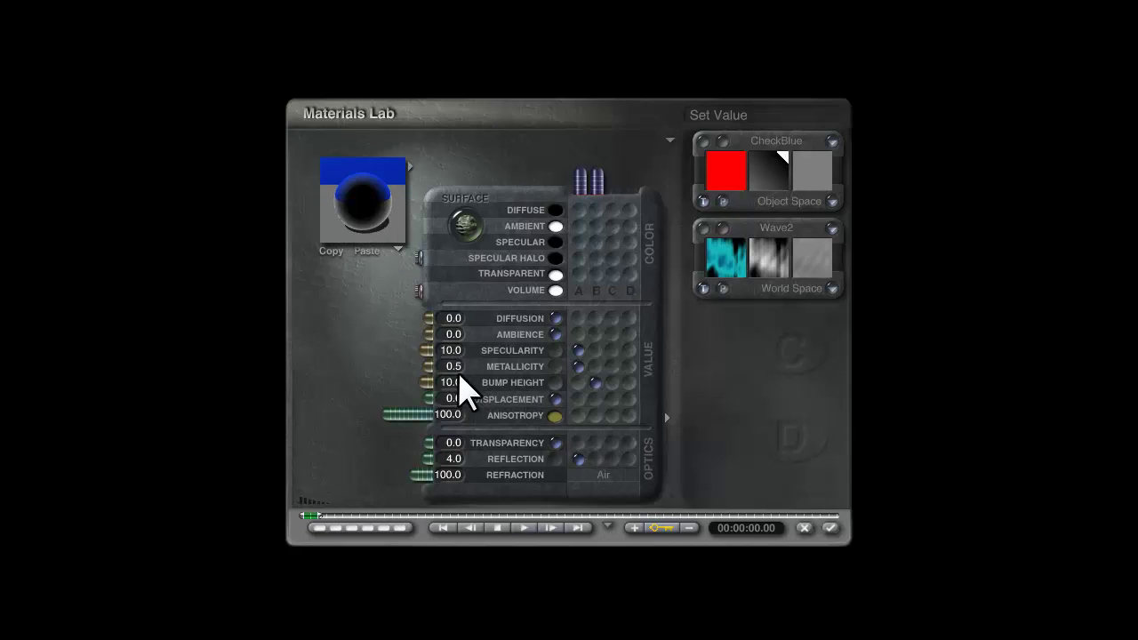
left_click(447, 367)
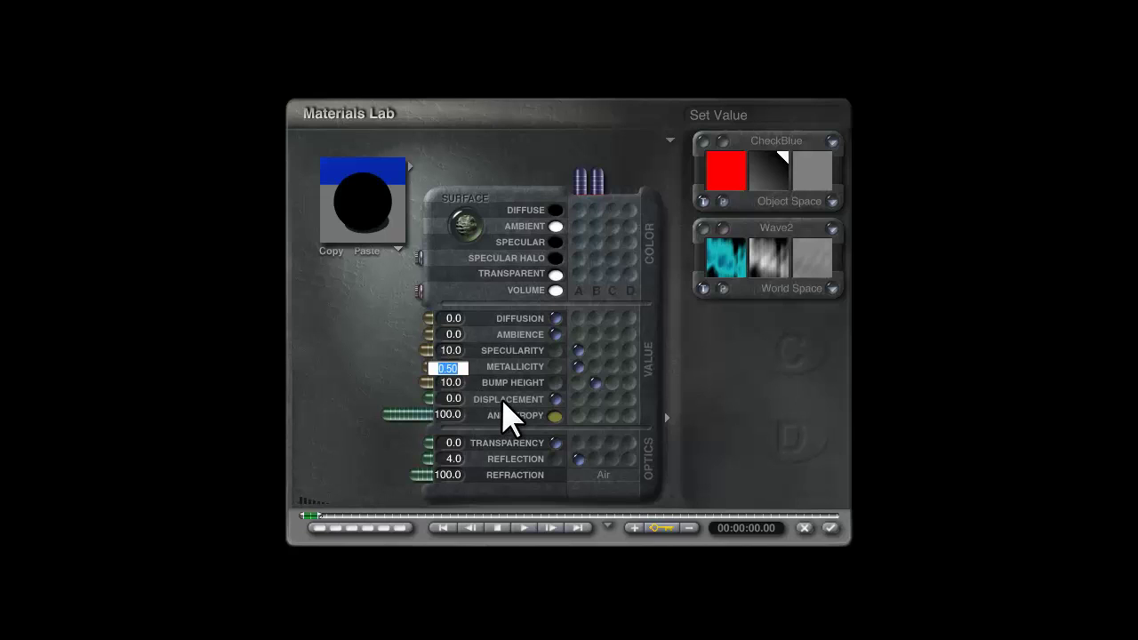
type("0.0")
key("Return")
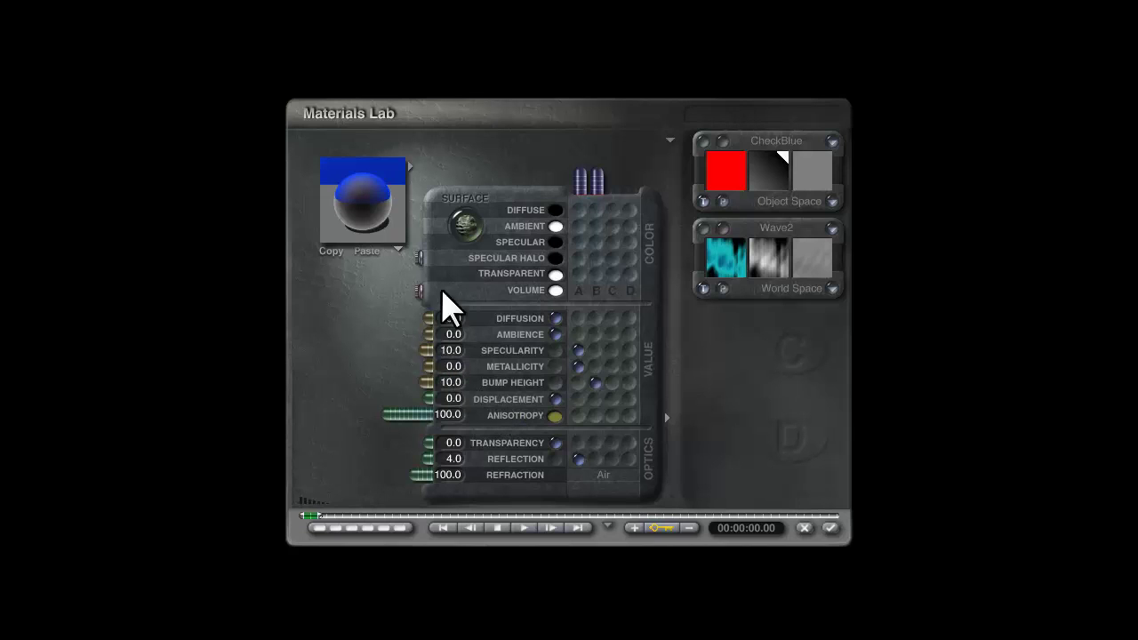
left_click(830, 529)
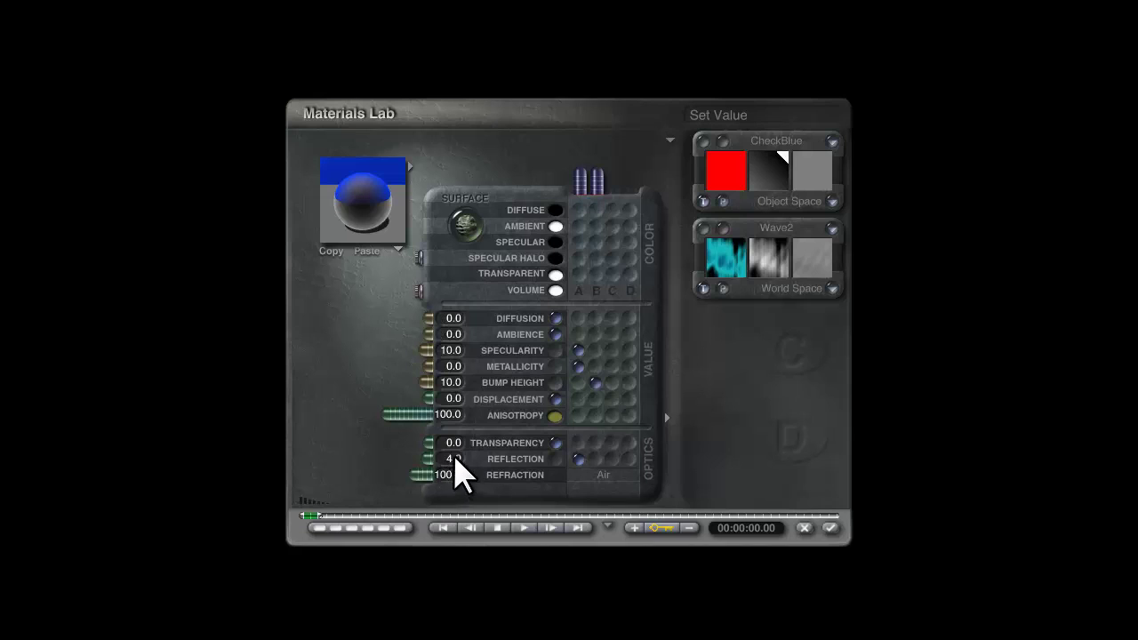
Raise the reflective plane's Reflection to 5 and again to 6.
left_click(449, 460)
type("5")
key("Return")
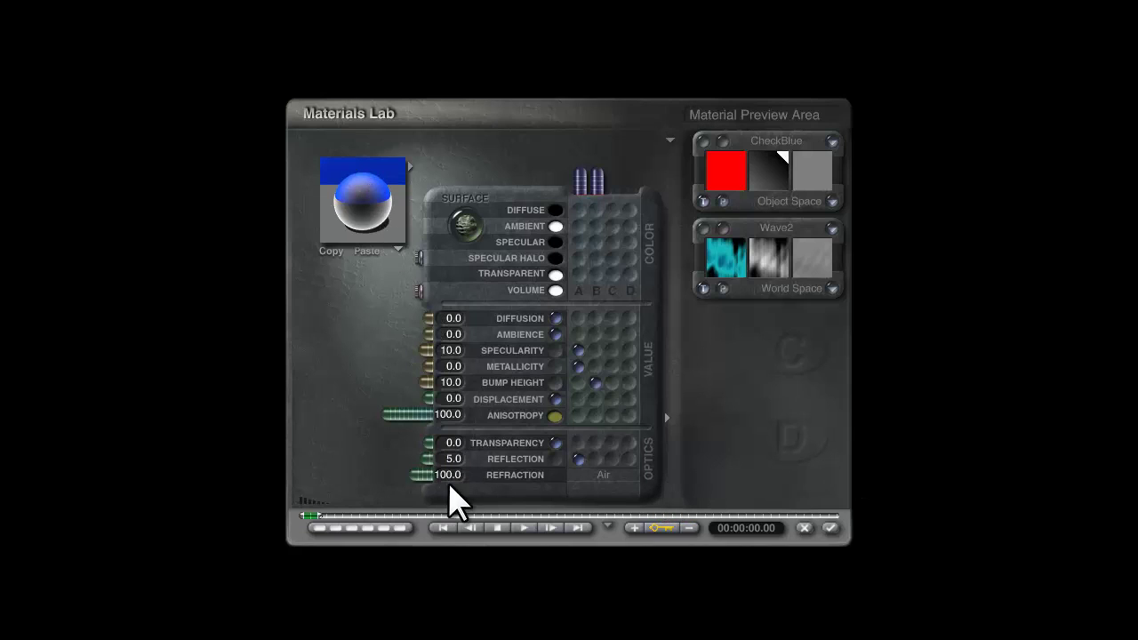
left_click(457, 460)
type("6")
key("Return")
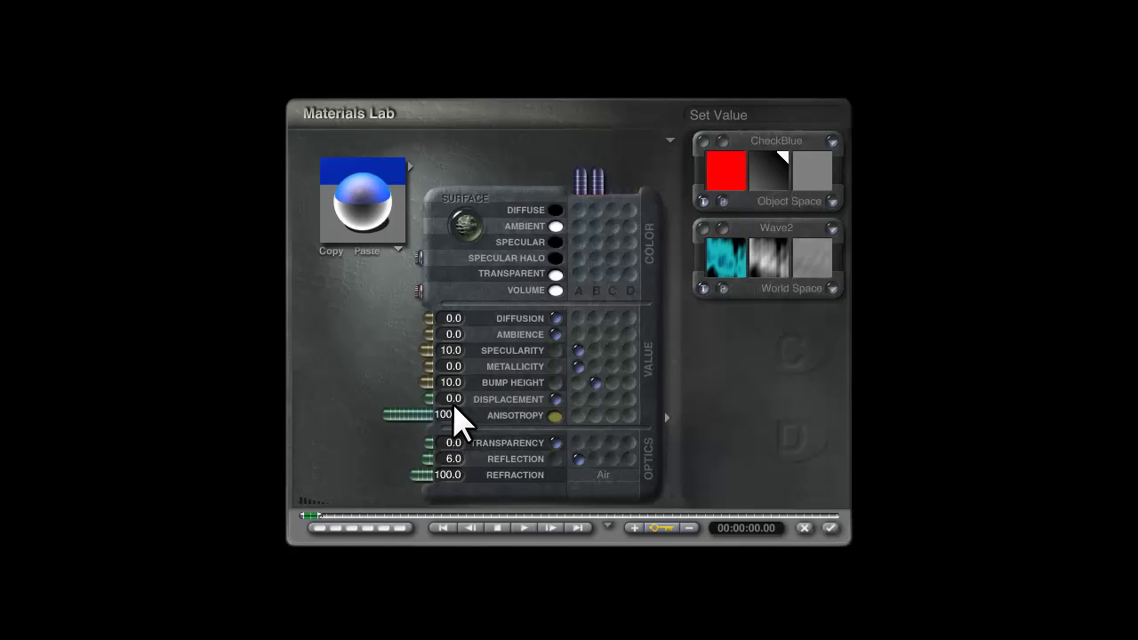
Set the reflective plane's Metallicity to 0.1 and accept the material.
left_click(452, 366)
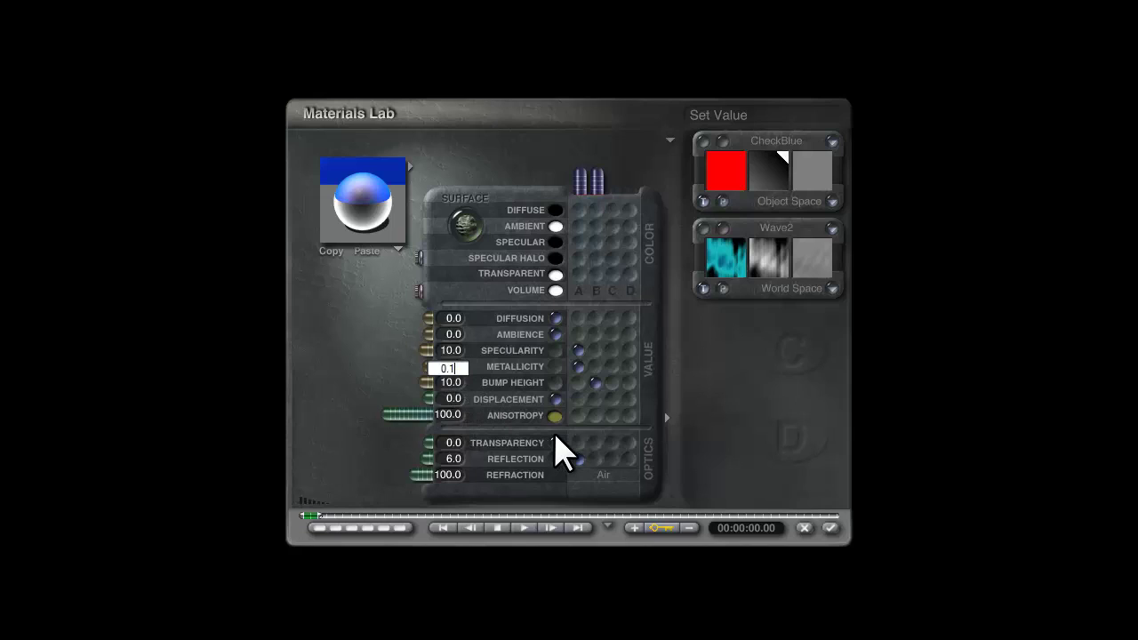
type("0.1")
key("Return")
left_click(829, 528)
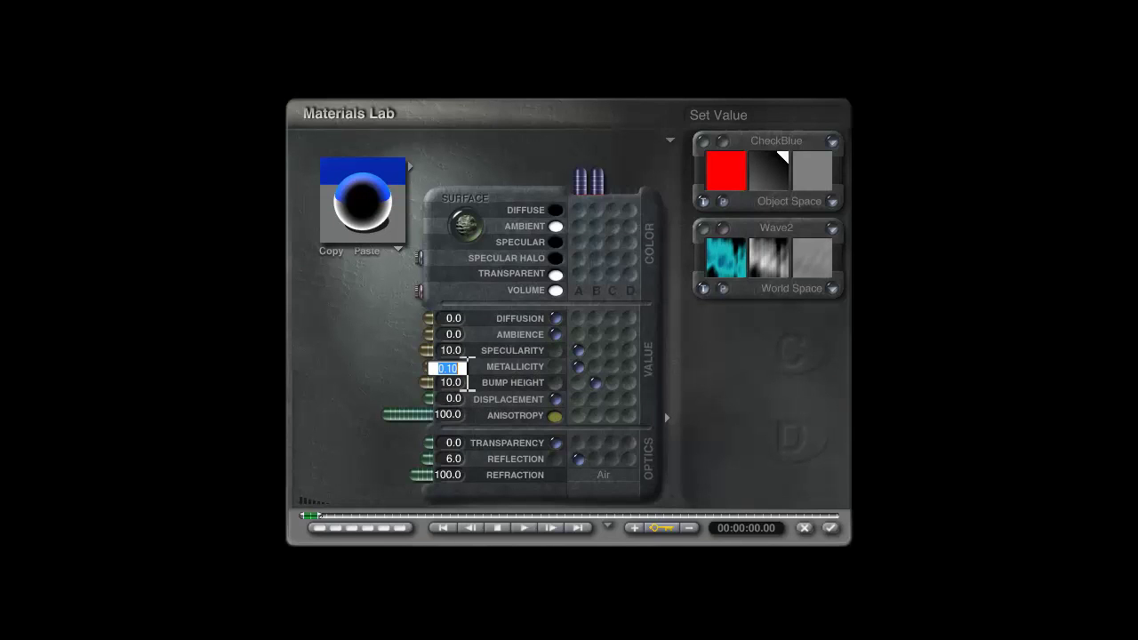
Reduce the reflective plane's Metallicity slightly below 0.1, set Reflection to 5 and render the scene.
type("0.0")
key("Return")
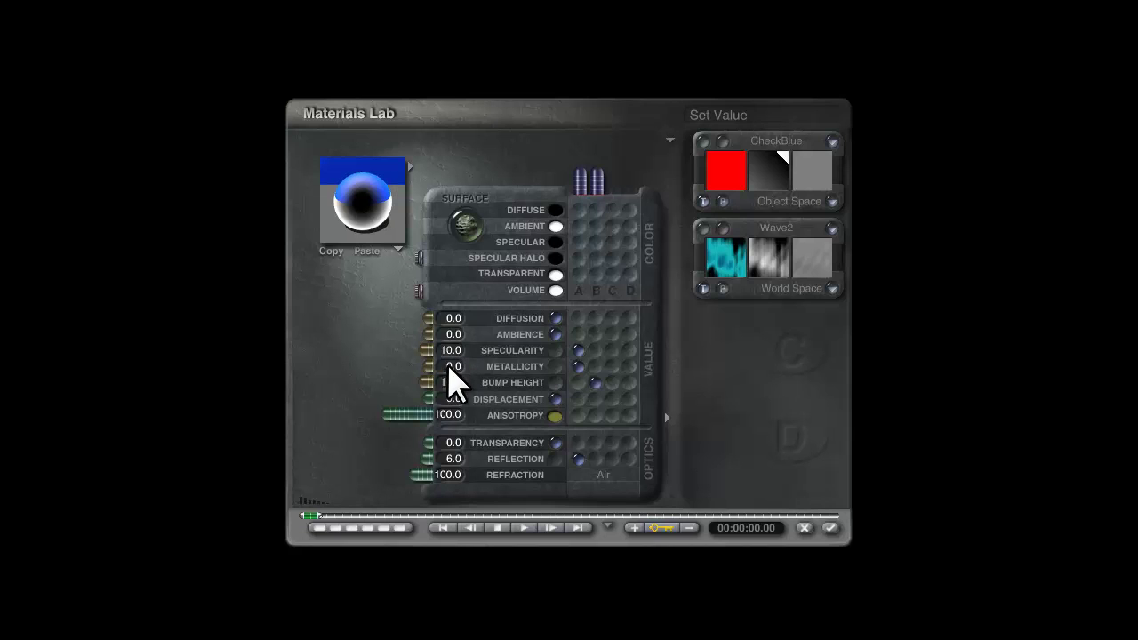
left_click(449, 460)
type("0")
key("Return")
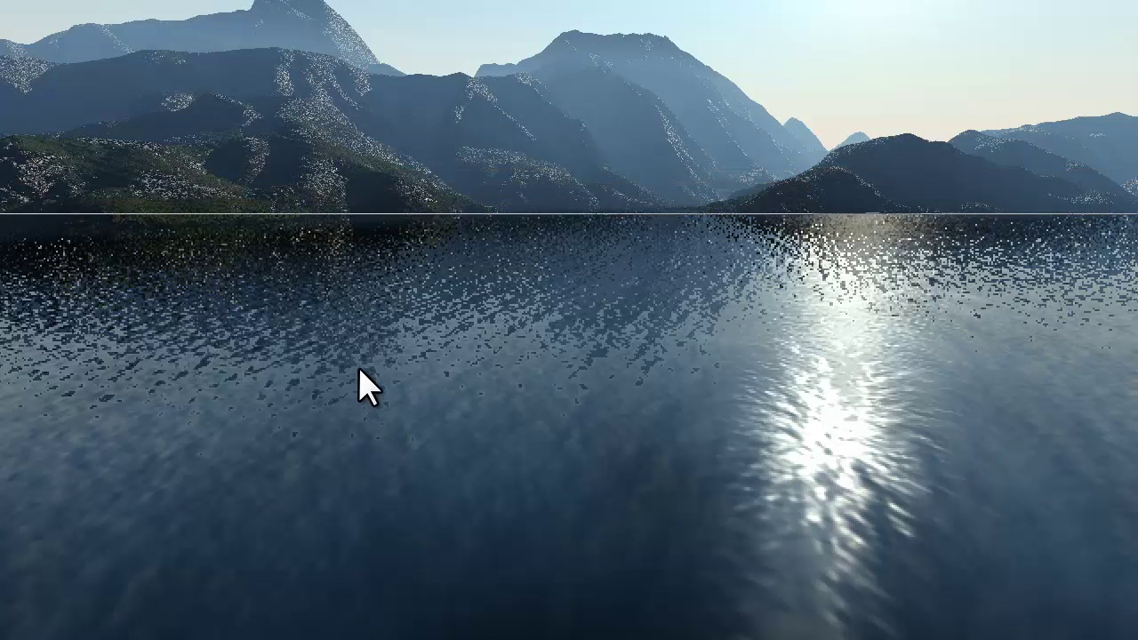
Stop the render, reopen the reflective plane's material, set Reflection to 6, lower Metallicity further and render the scene.
key("Escape")
left_click(724, 281)
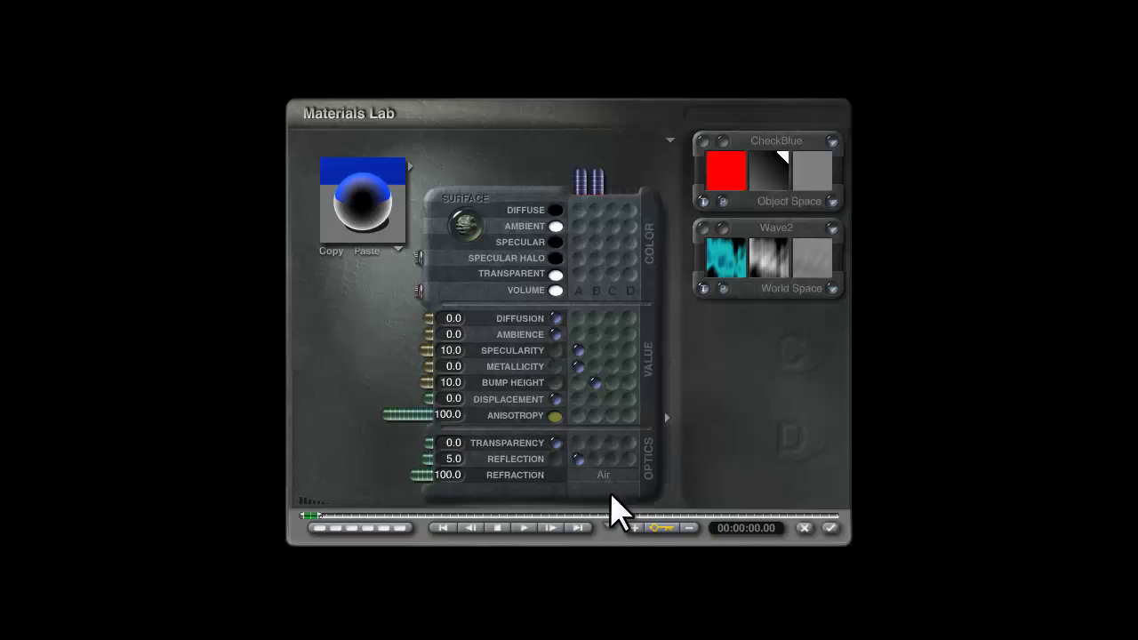
left_click(447, 459)
type("5")
key("Return")
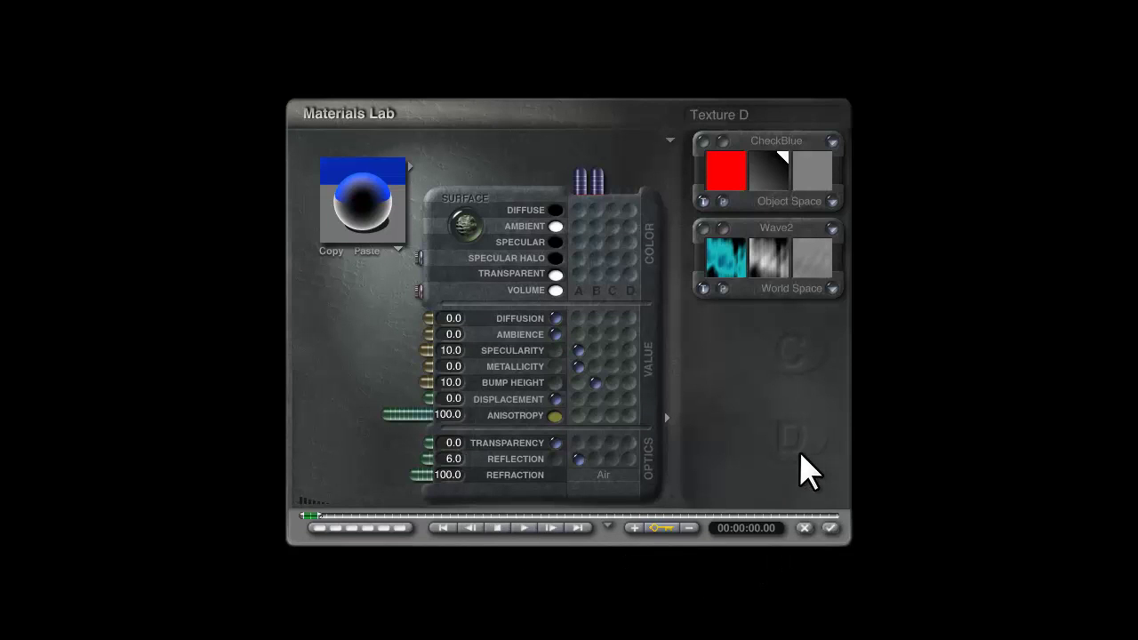
left_click(452, 368)
type("0")
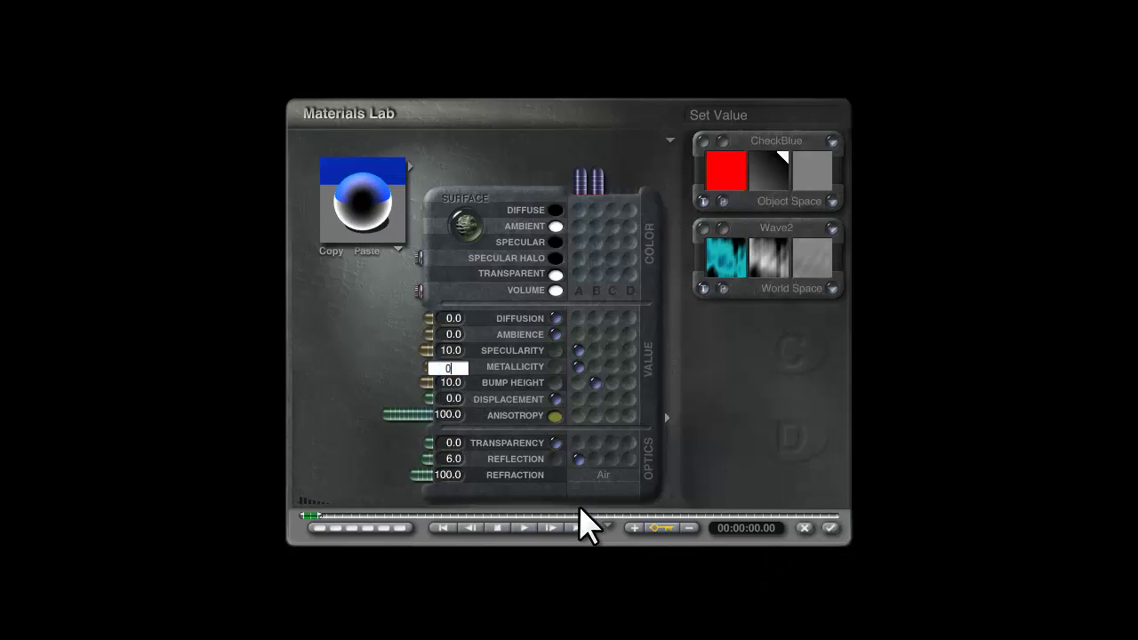
type(".0")
key("Return")
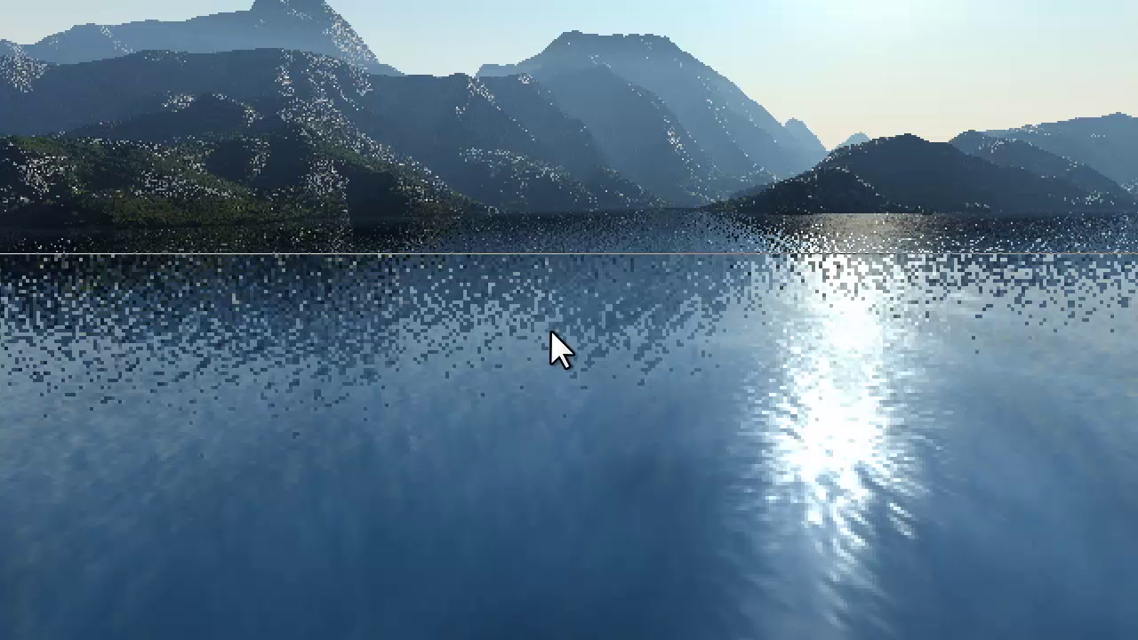
Stop the render, reopen the reflective plane's material and set Metallicity to 0.09.
key("Escape")
key("ctrl+m")
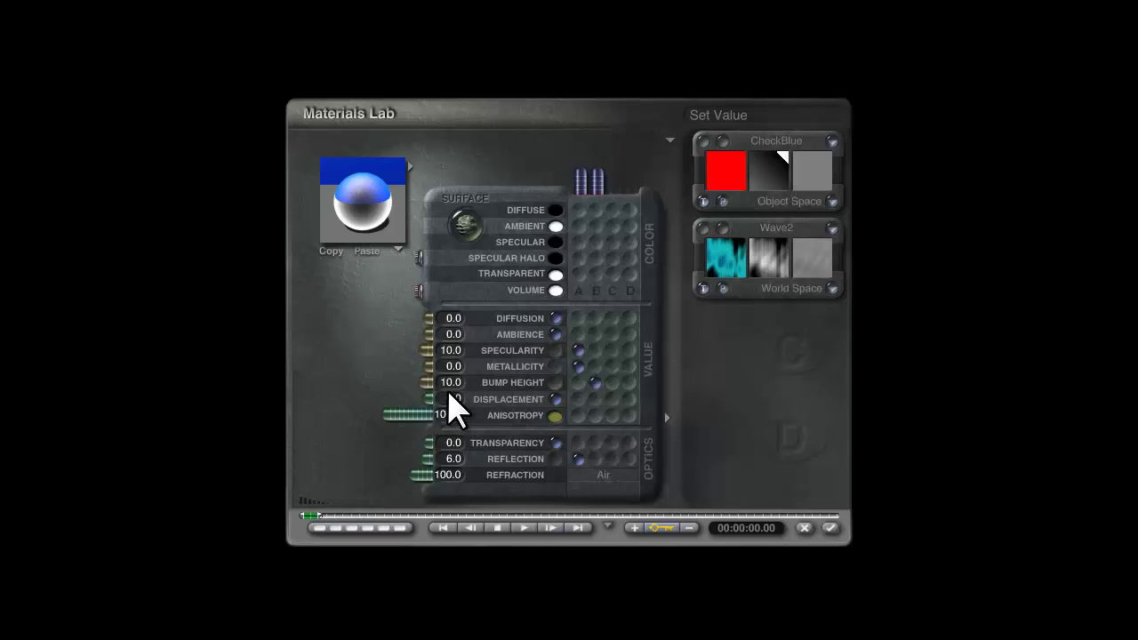
left_click(449, 368)
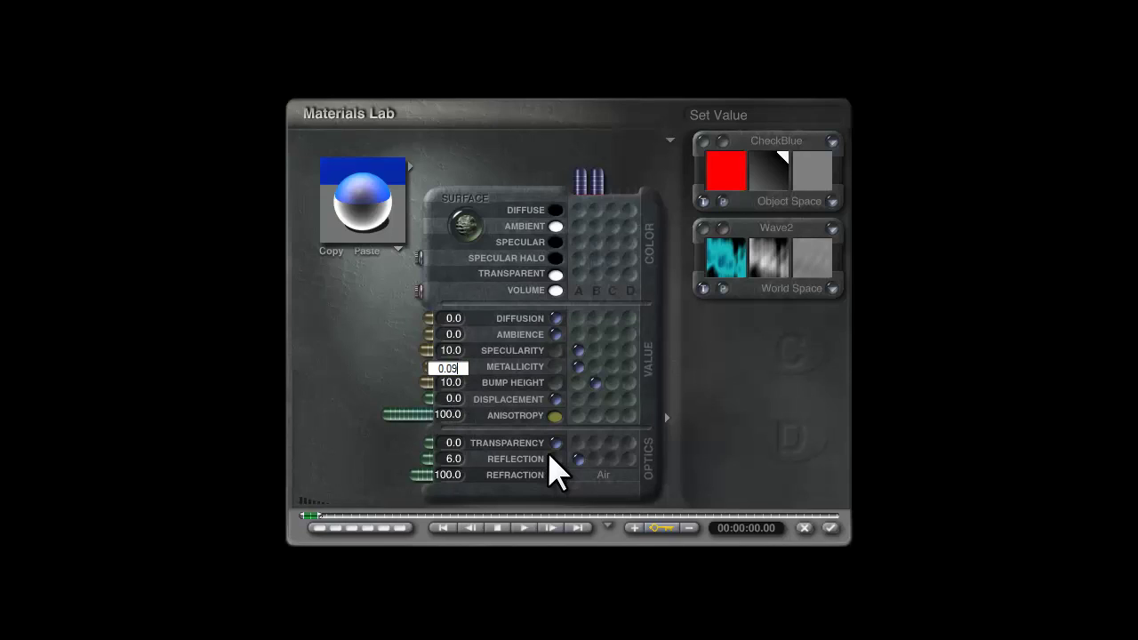
type("0.09")
key("Return")
Reduce the Metallicity slightly below 0.09, set Reflection to 5.5 and accept the reflective plane's material.
left_click(453, 368)
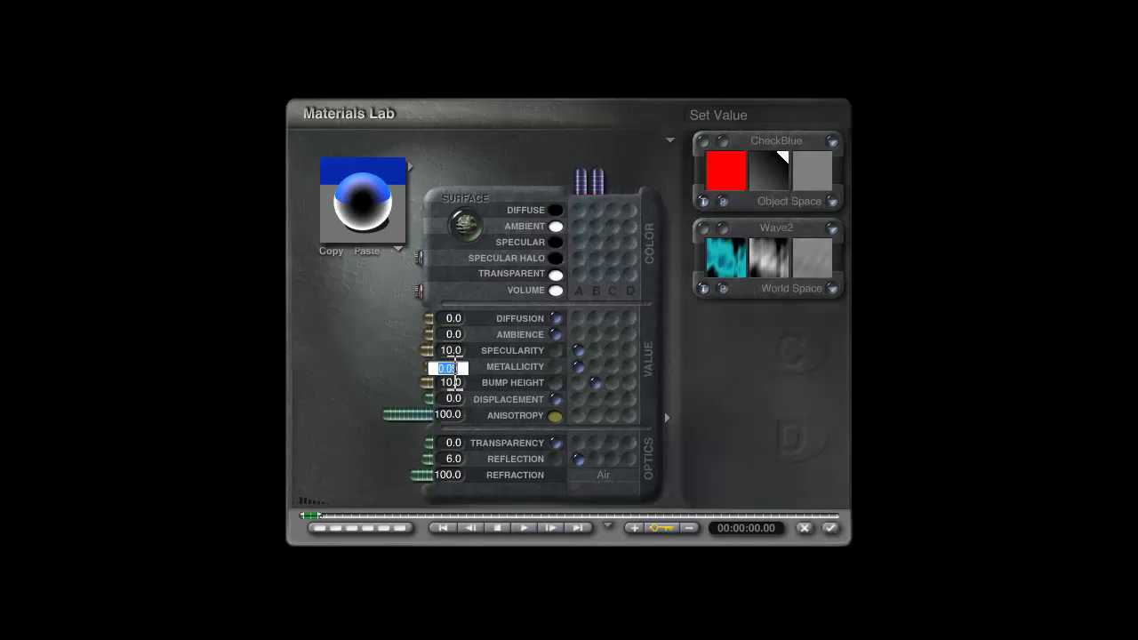
type("0.0")
key("Return")
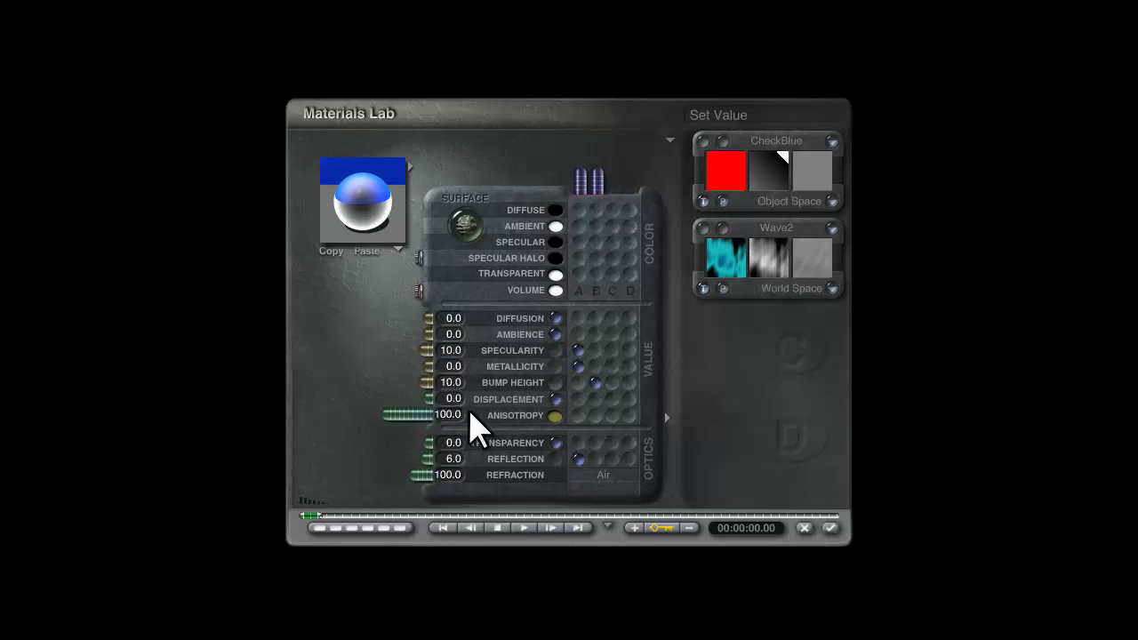
left_click(454, 460)
key("Return")
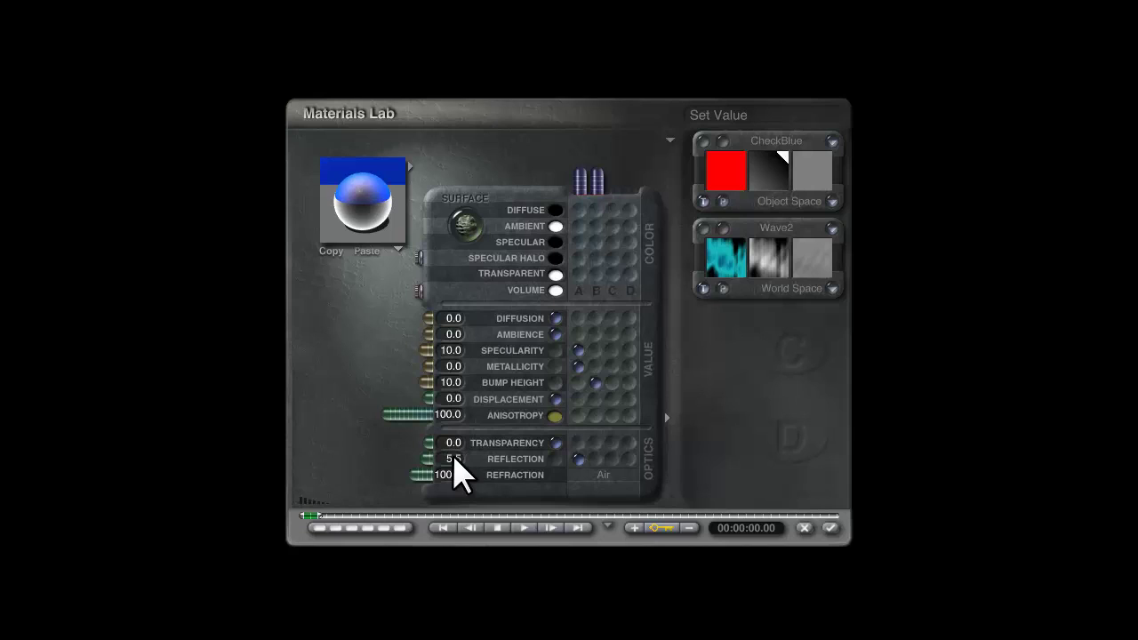
left_click(829, 528)
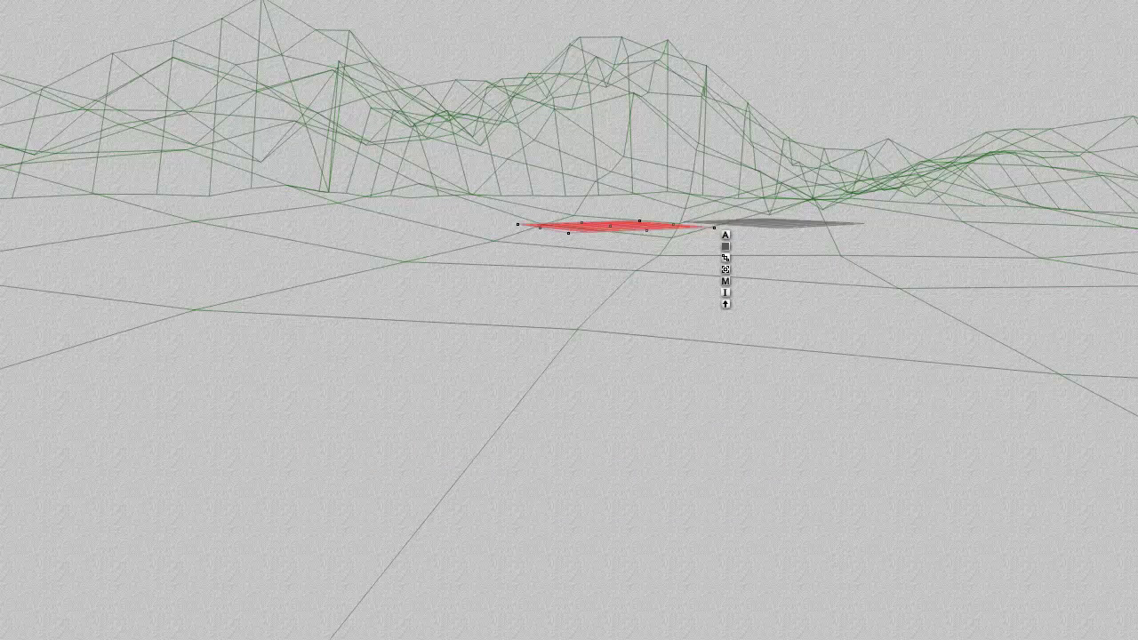